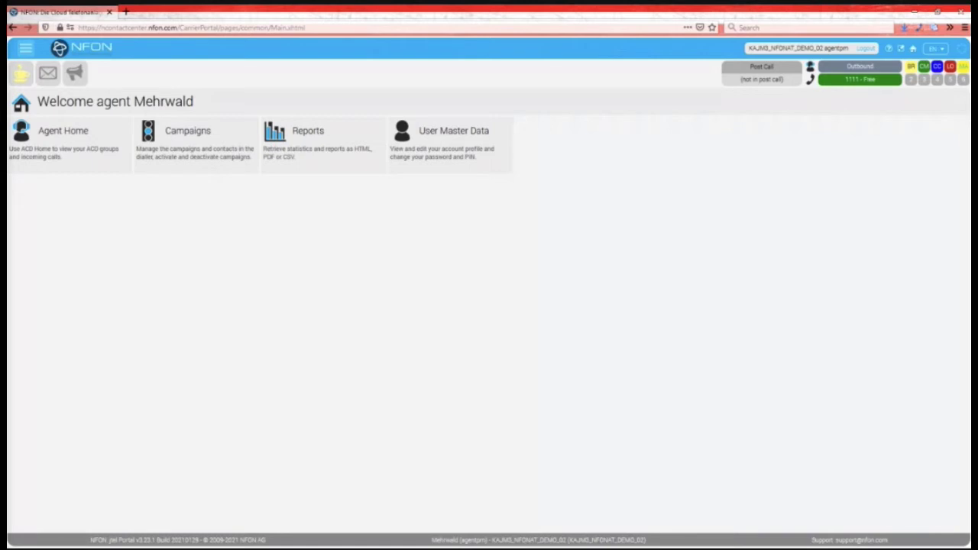
- Open call handling in Agent Home and set the agent status to Calls and Media with the internal extension as phone
left_click(63, 138)
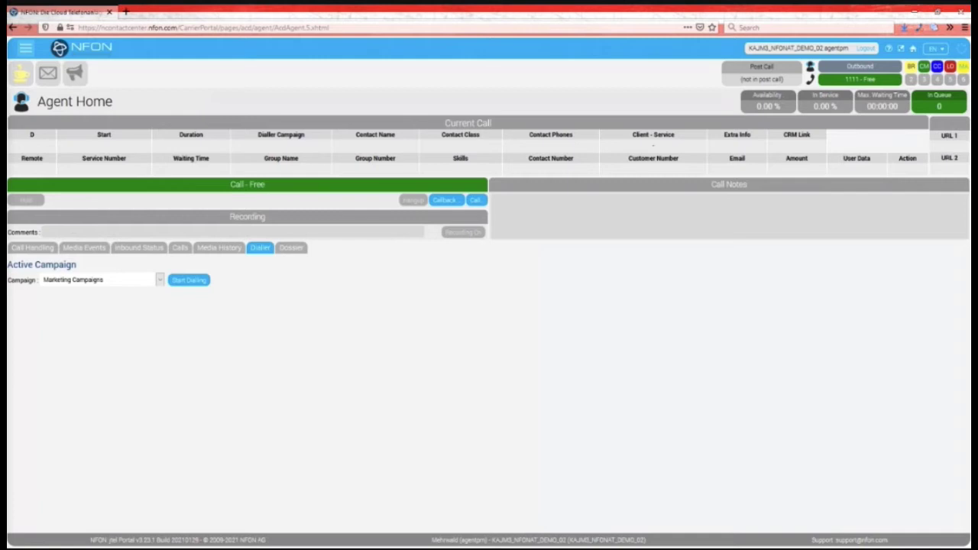
left_click(32, 248)
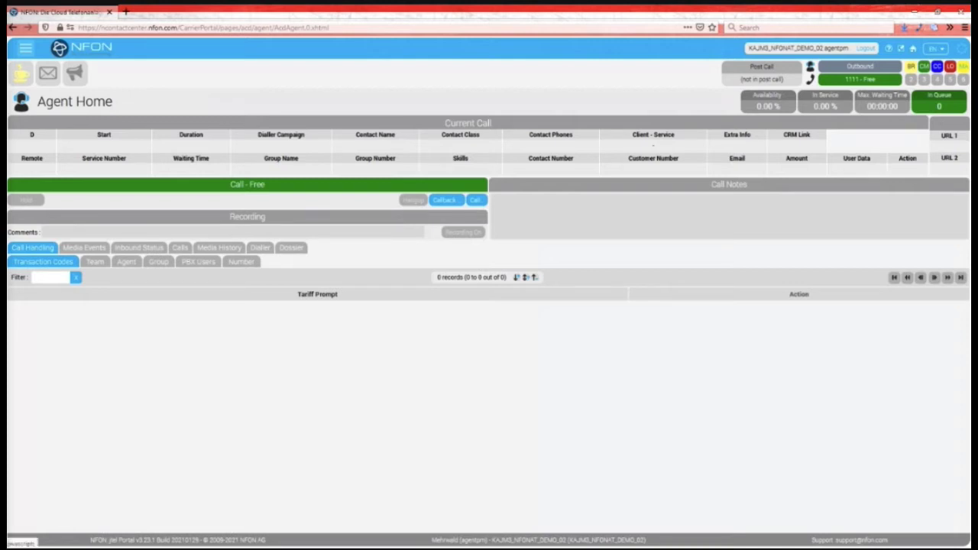
left_click(924, 67)
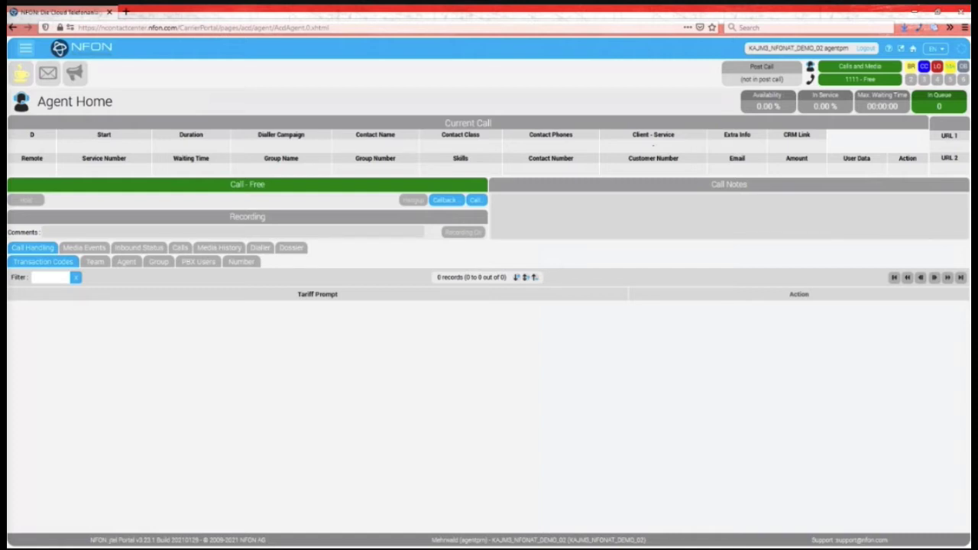
left_click(963, 67)
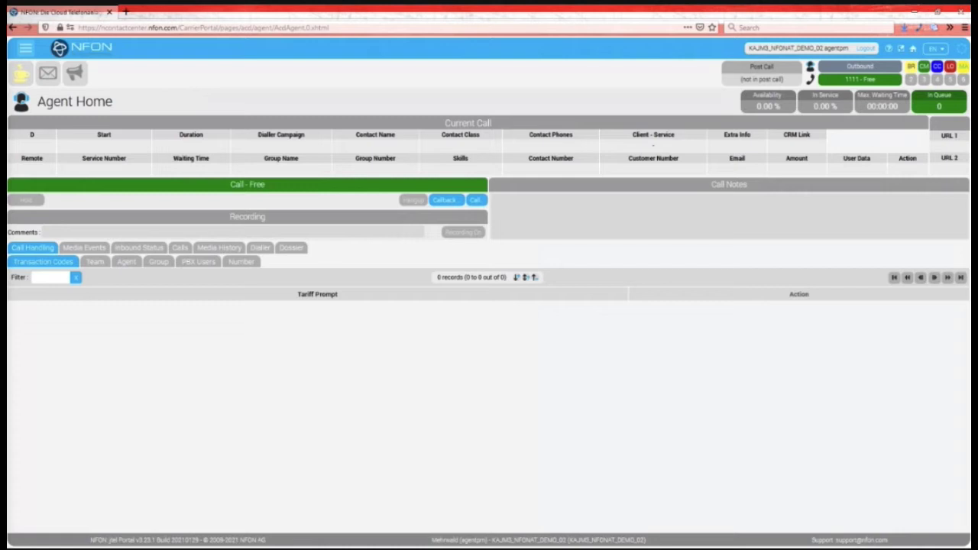
left_click(924, 67)
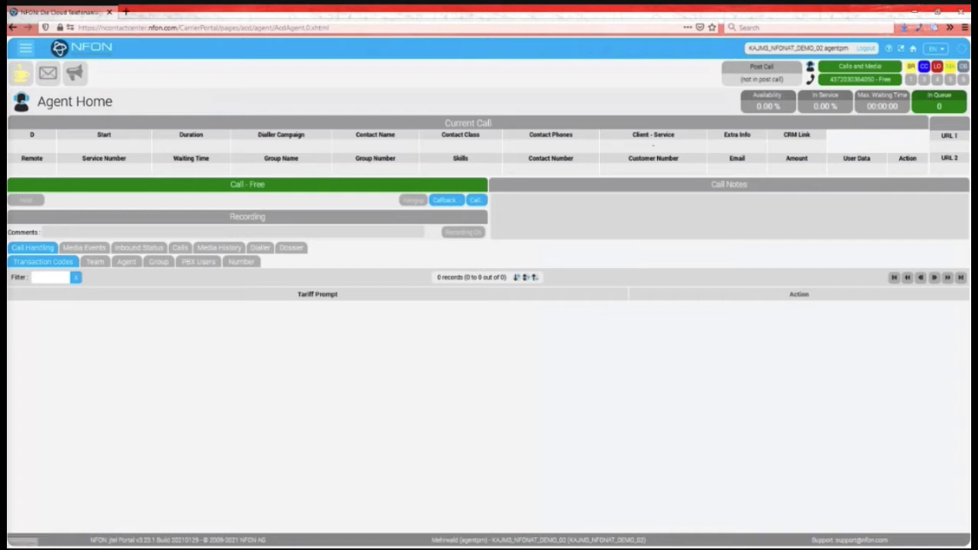
left_click(860, 80)
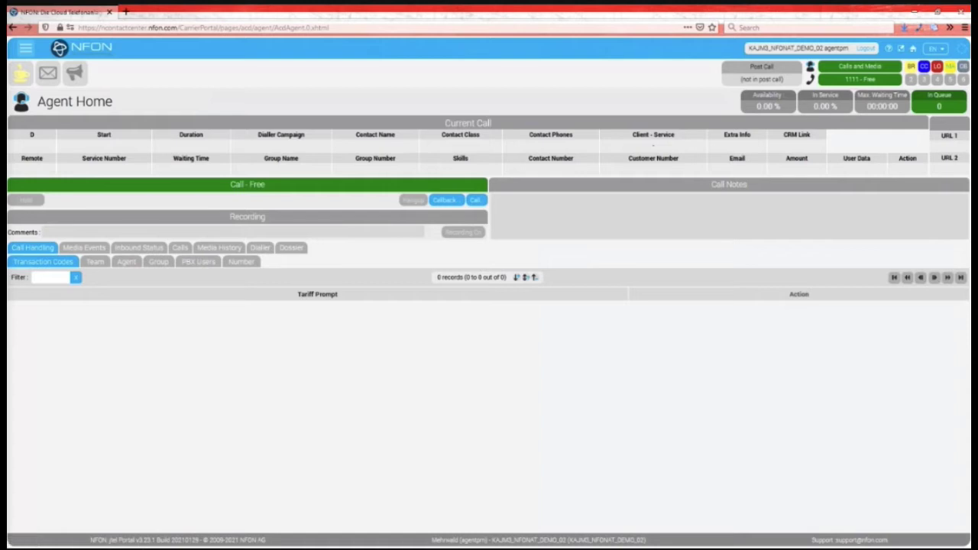
- Examine the availability, service, maximum waiting time and queue indicators, and the agent's media events list
left_click_drag(750, 96, 945, 107)
left_click(869, 106)
left_click(85, 248)
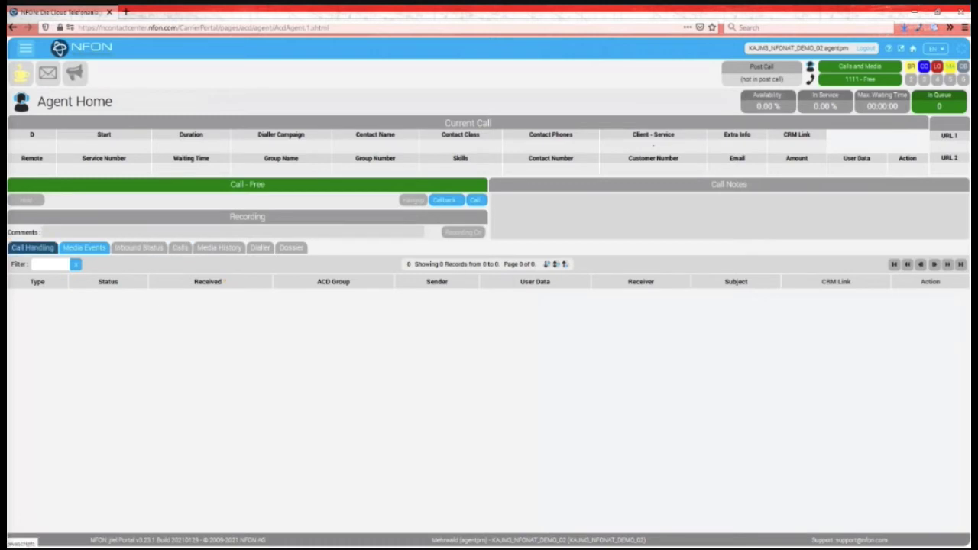
- Examine the call handling lists for team, groups and PBX users, and return to the transaction codes
left_click(32, 248)
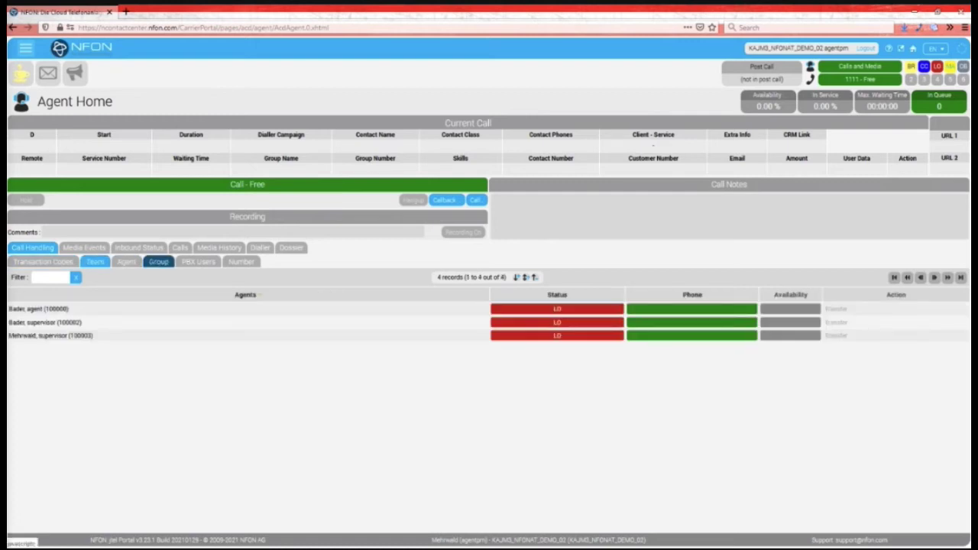
left_click(159, 262)
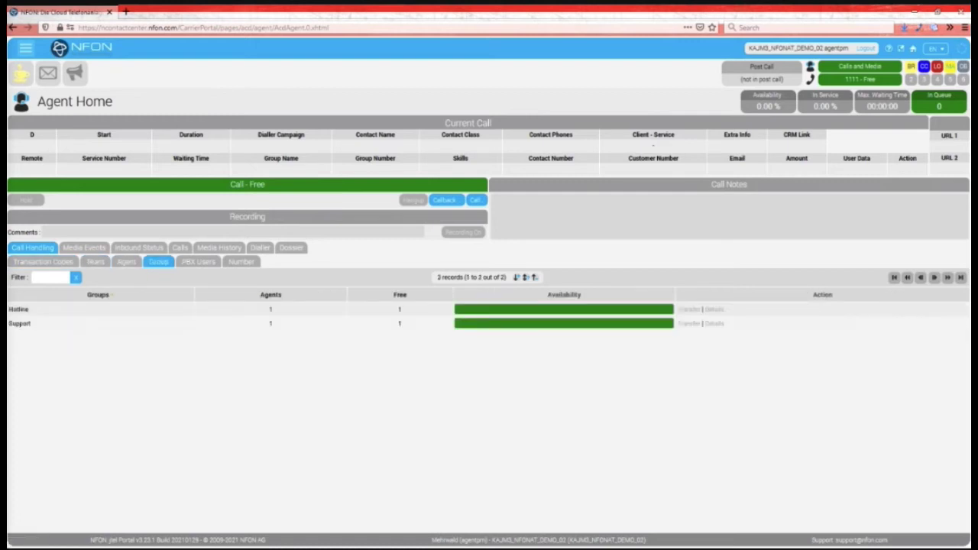
left_click(198, 262)
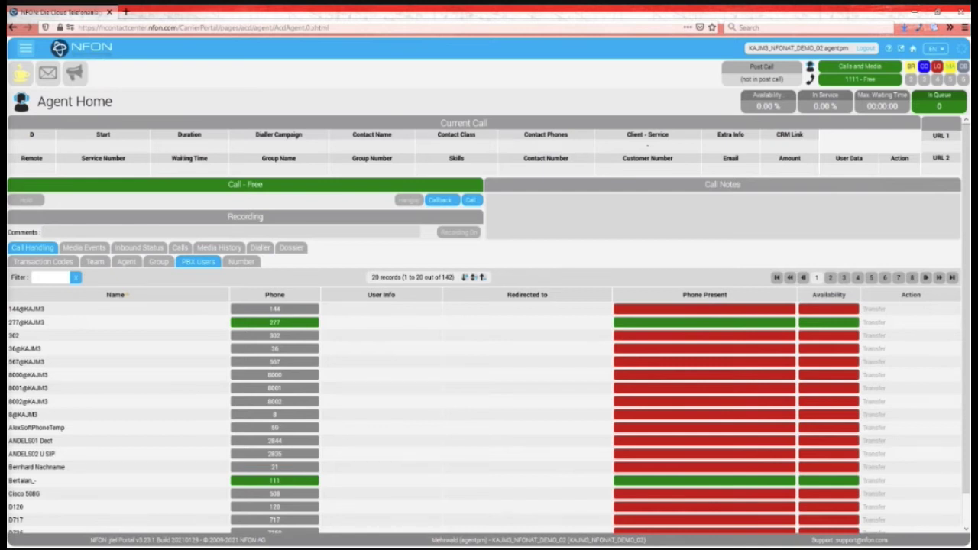
left_click(43, 261)
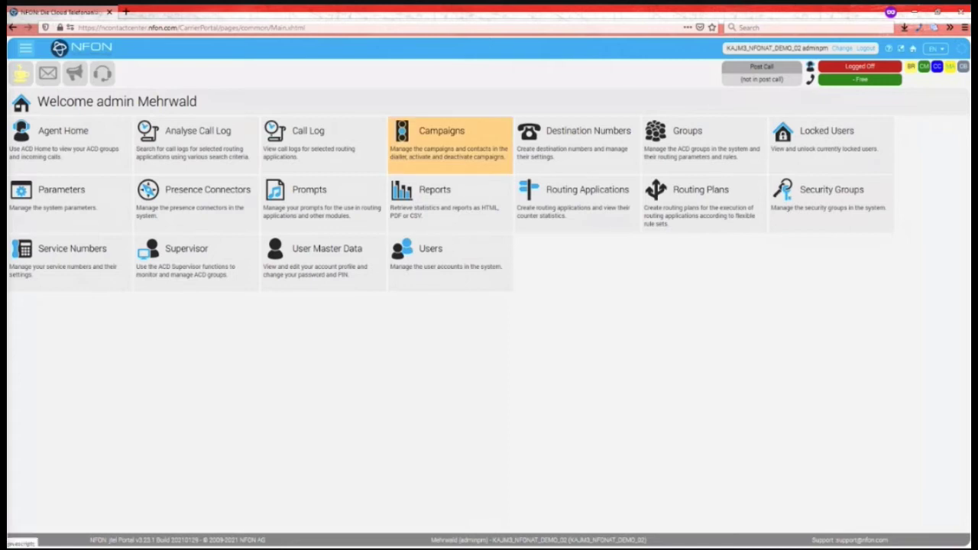
- Open the campaigns overview and examine the Marketing Campaigns master campaign and its sub-campaign Campaign 2021
left_click(443, 144)
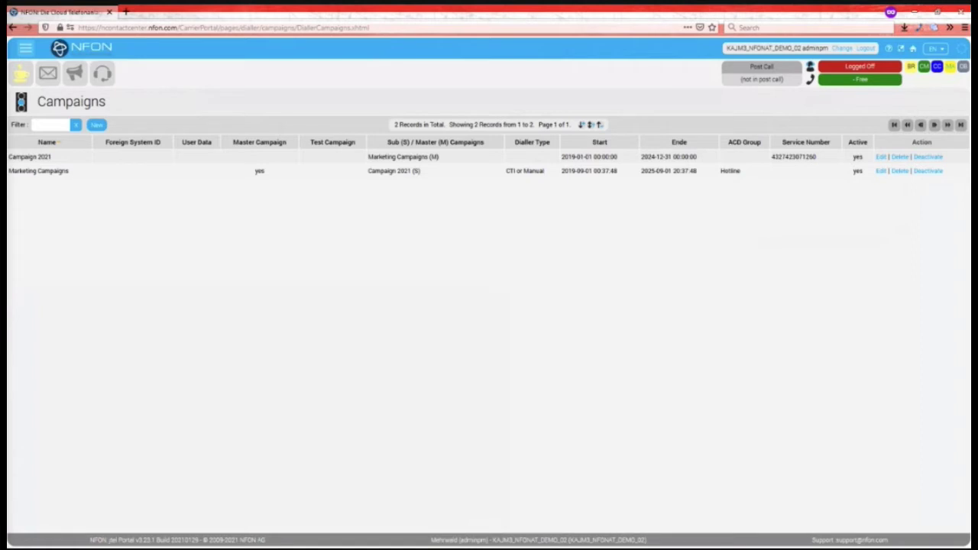
triple_click(38, 171)
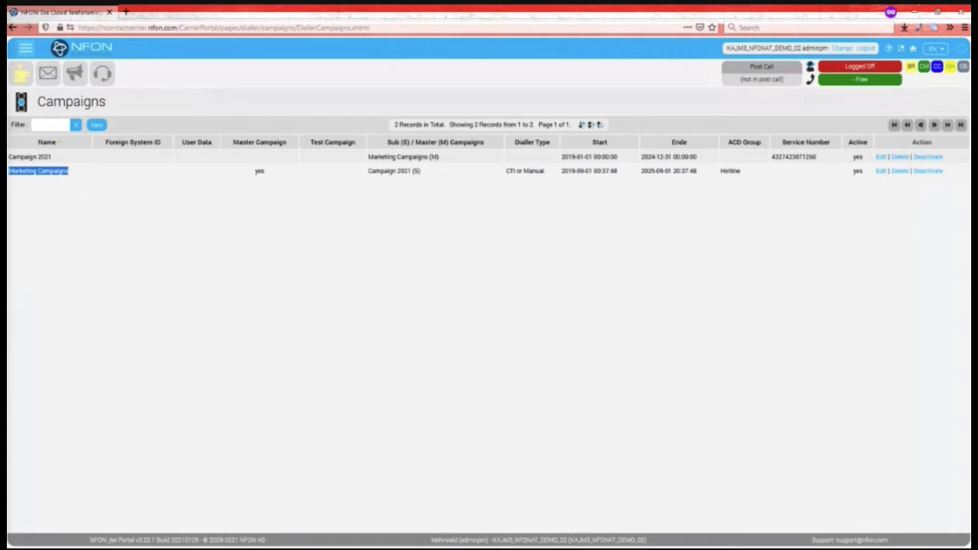
left_click(67, 172)
double_click(46, 157)
left_click(46, 157)
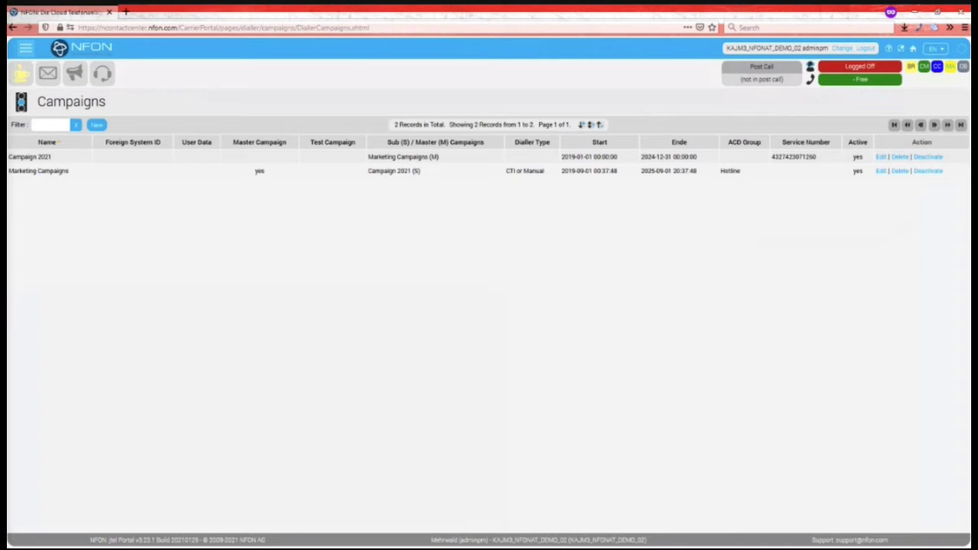
- Open the Marketing Campaigns master campaign for editing and examine its master data, especially the ACD group
left_click(881, 172)
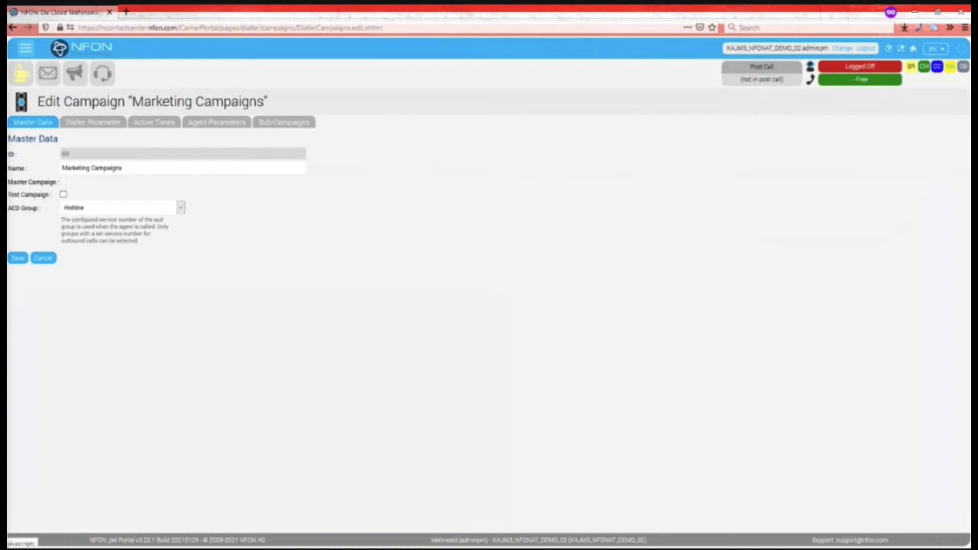
left_click_drag(7, 208, 41, 209)
left_click(43, 209)
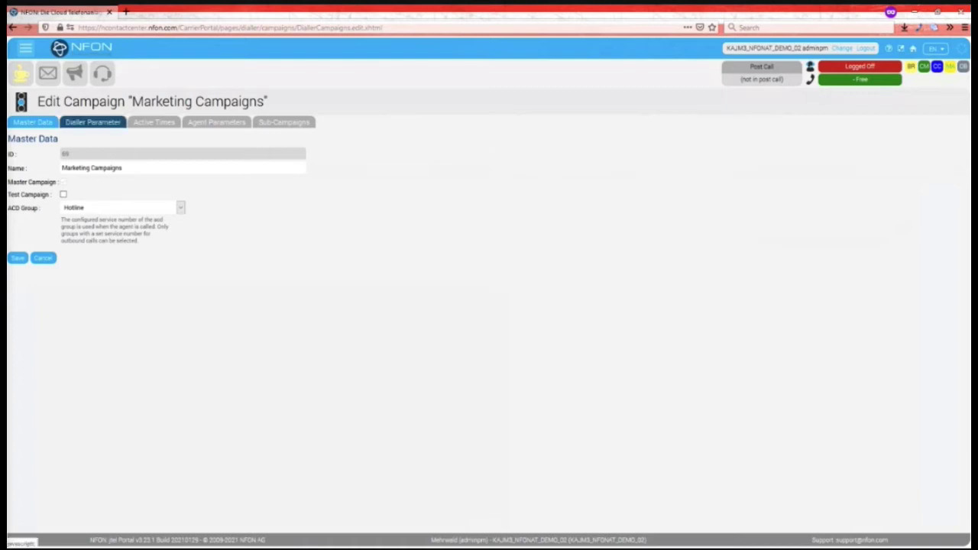
- Try Preview Dialling as the dialler type of Marketing Campaigns and restore CTI or Manual
left_click(92, 123)
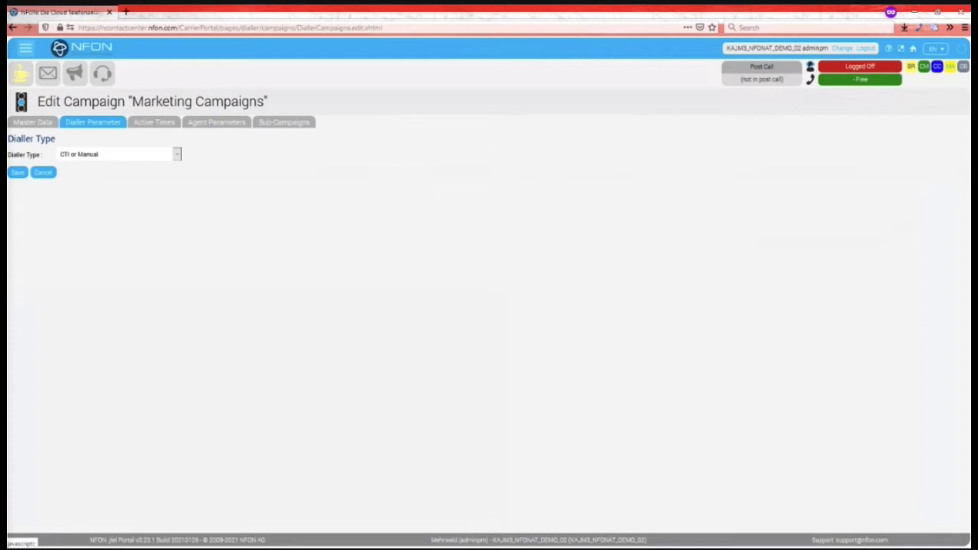
left_click(119, 155)
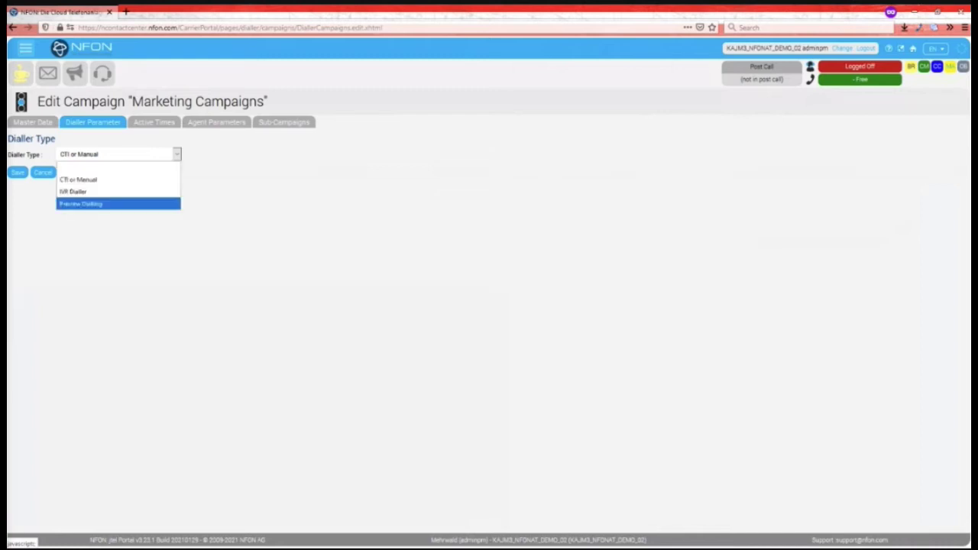
key("Return")
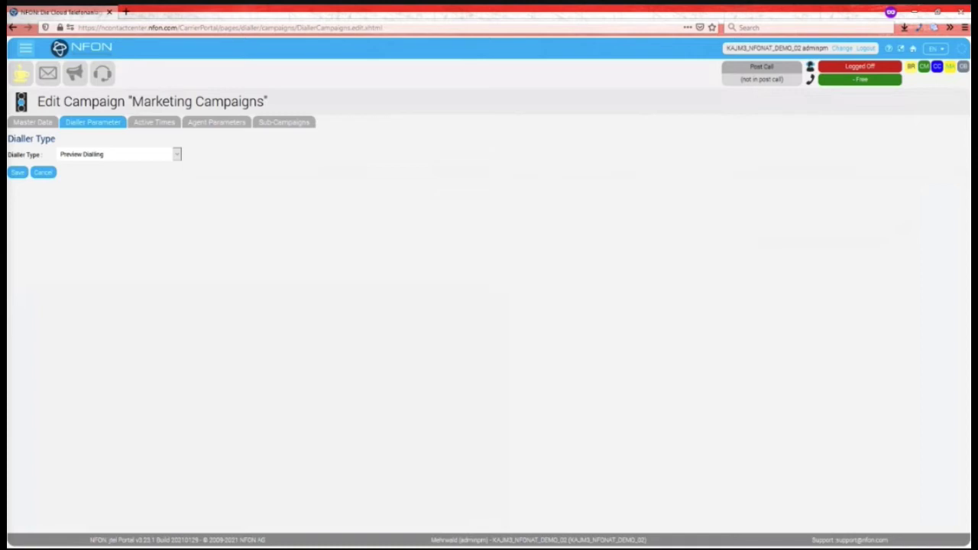
left_click(177, 154)
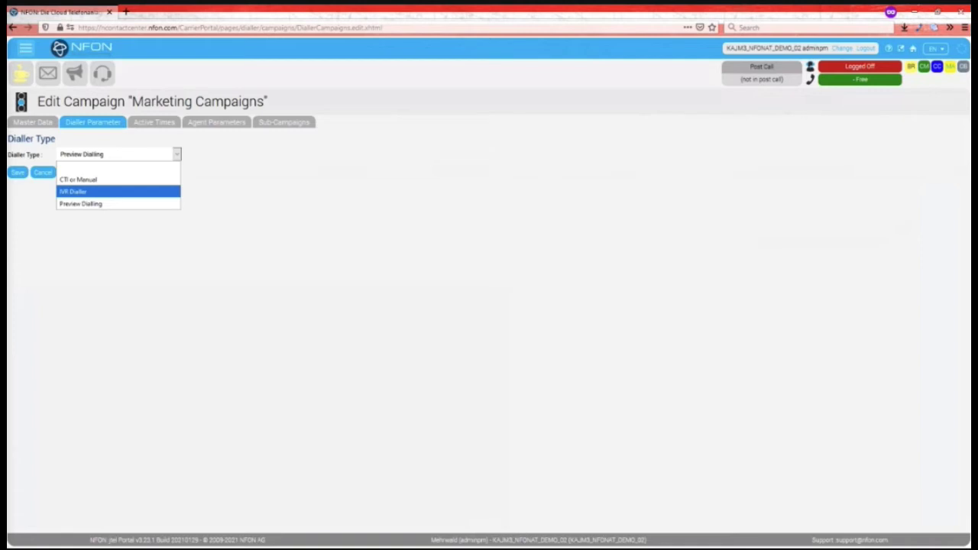
left_click(93, 180)
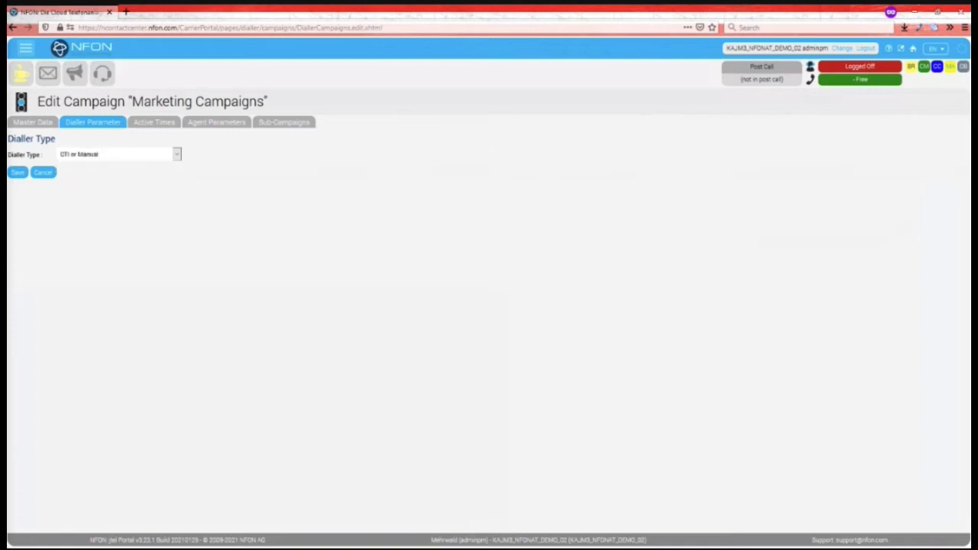
- Examine the active times, agent parameters and sub-campaign weight of Marketing Campaigns, and leave the campaign without saving
left_click(155, 123)
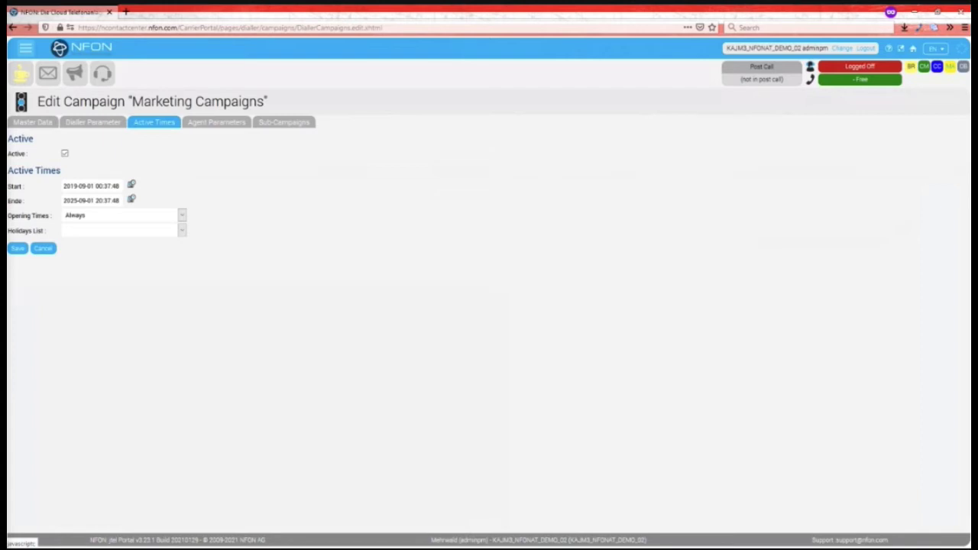
left_click(221, 122)
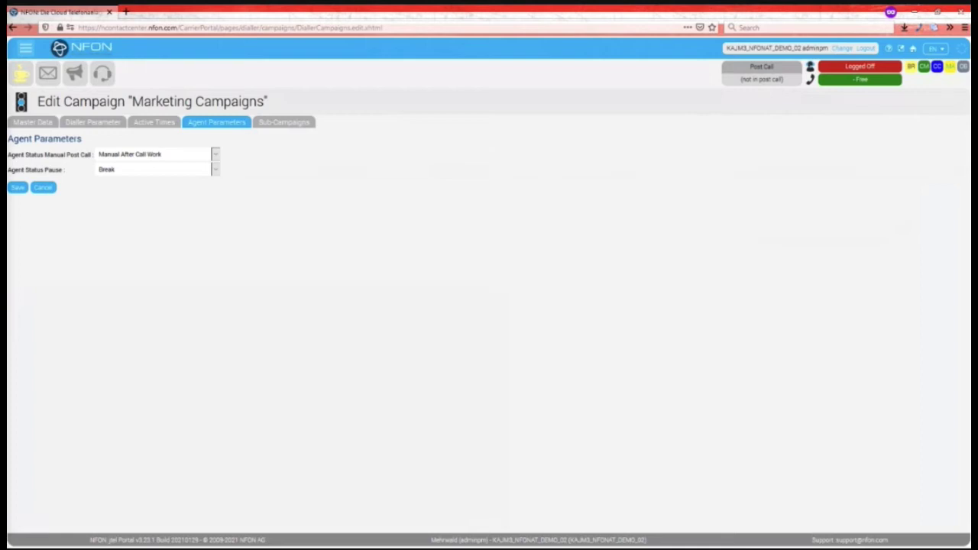
left_click(283, 122)
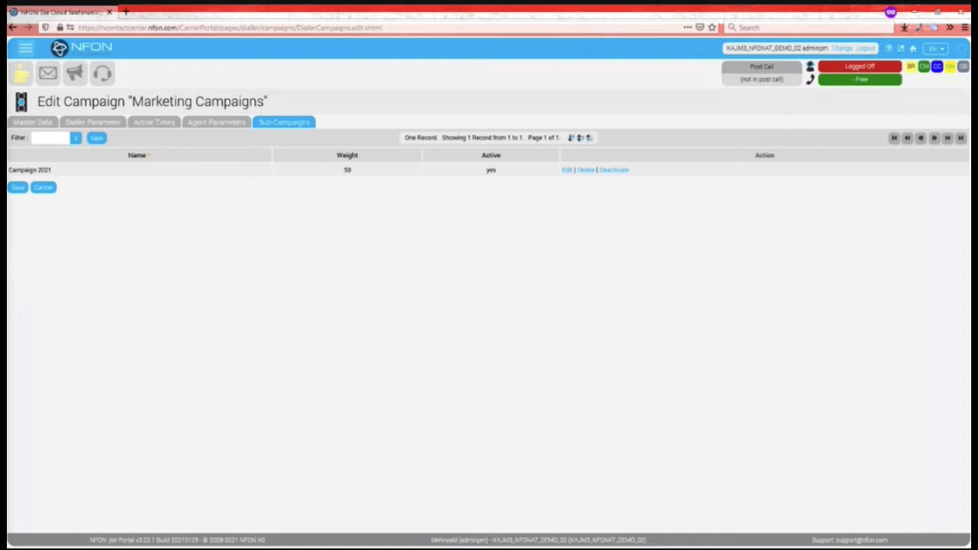
double_click(347, 171)
left_click(44, 187)
- Open Campaign 2021 for editing and examine the service number and language in its master data
left_click(881, 156)
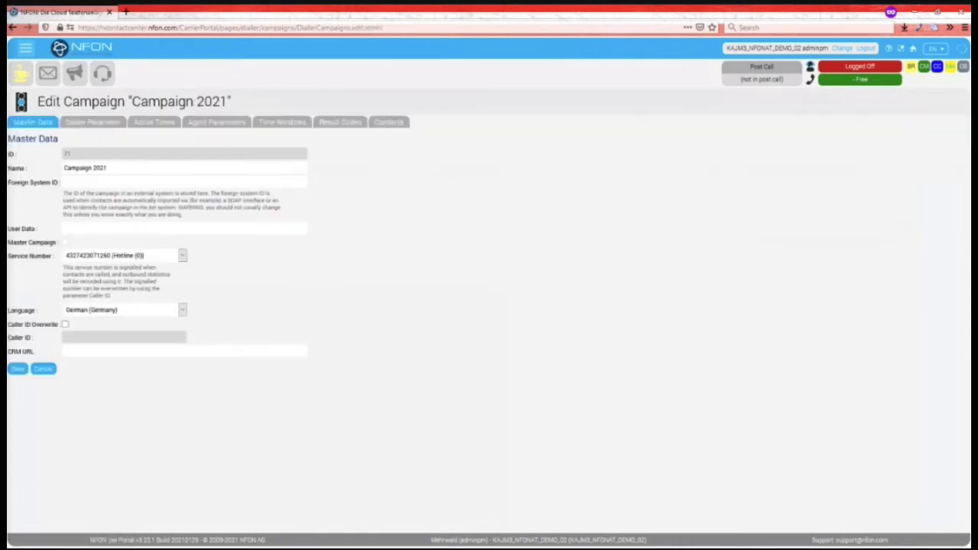
double_click(18, 255)
double_click(21, 310)
- Examine the dialler parameters of Campaign 2021, from maximum ring time and tries per contact to the external system query
left_click(93, 123)
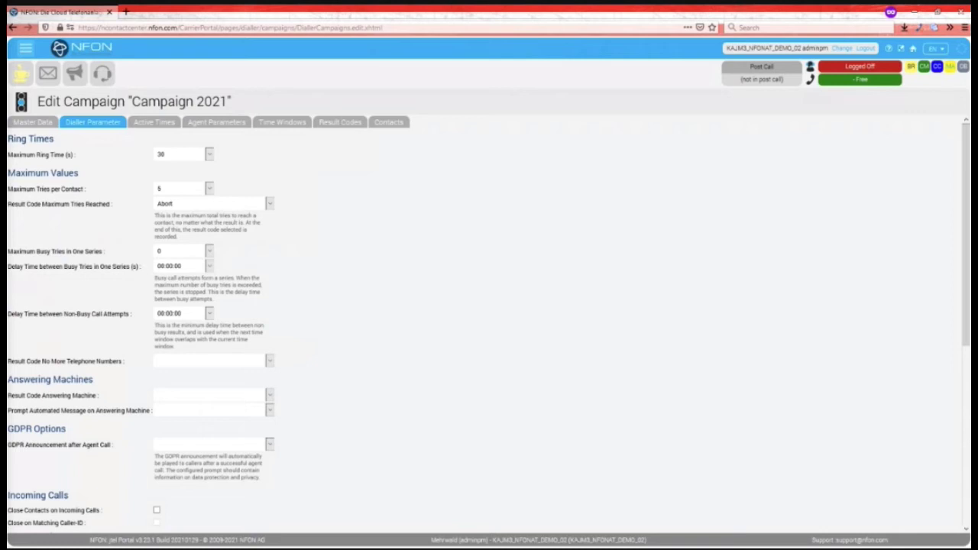
triple_click(42, 155)
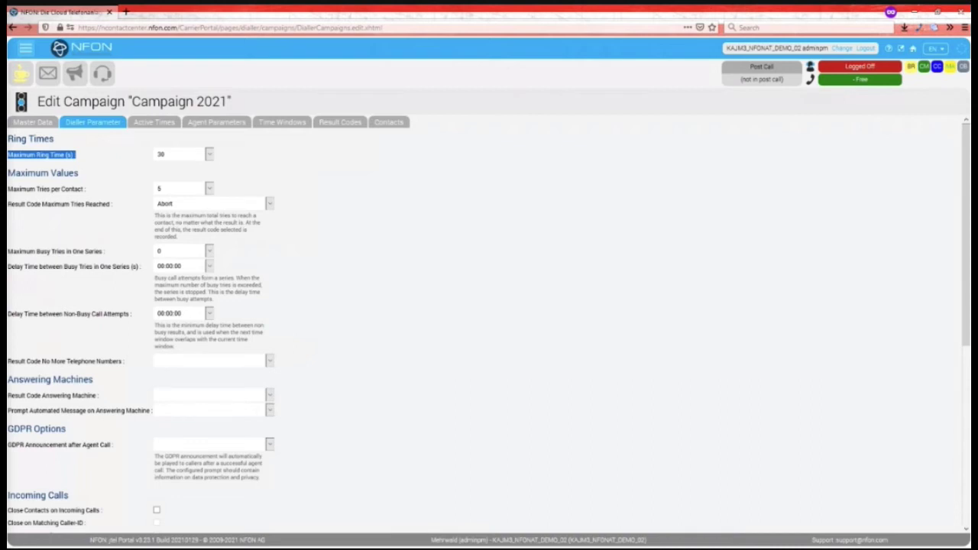
left_click_drag(13, 189, 66, 188)
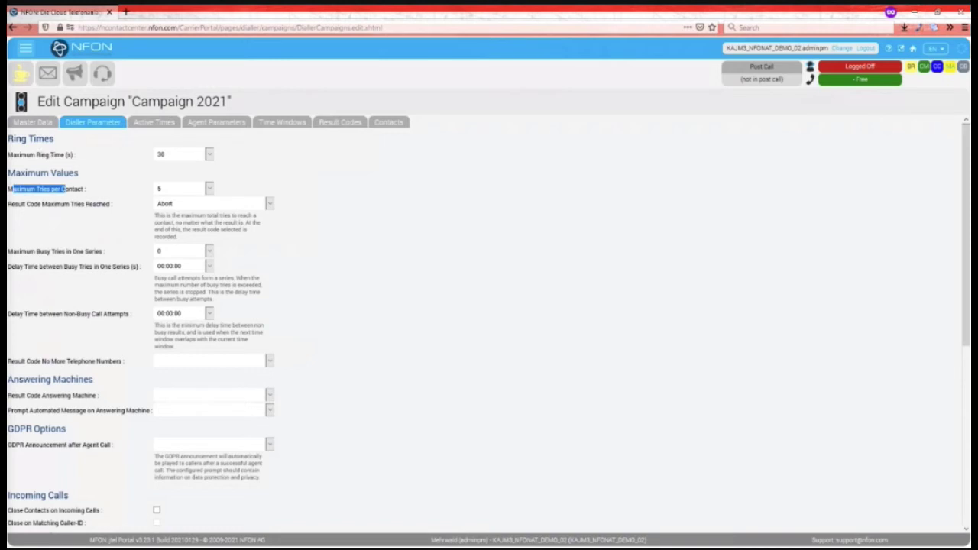
left_click(67, 191)
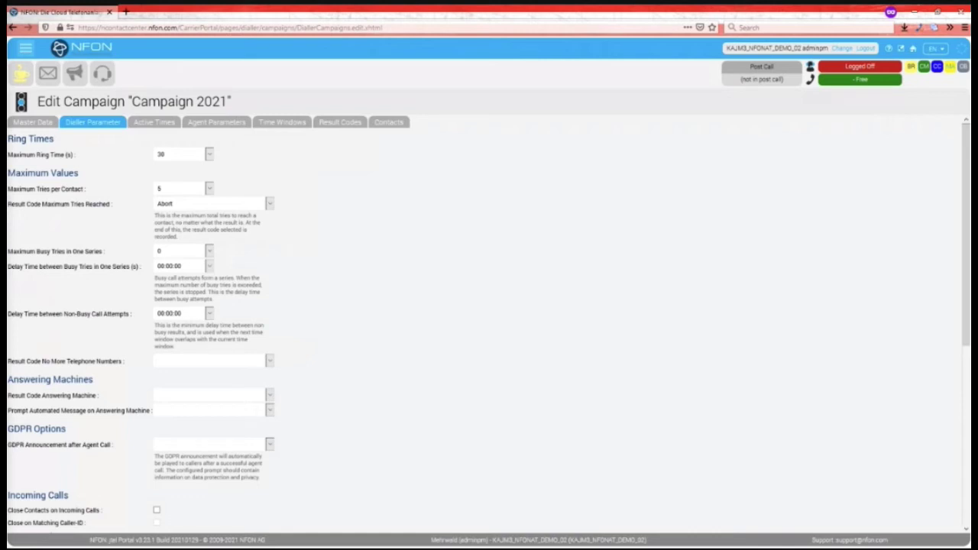
scroll(489, 321, "down", 4)
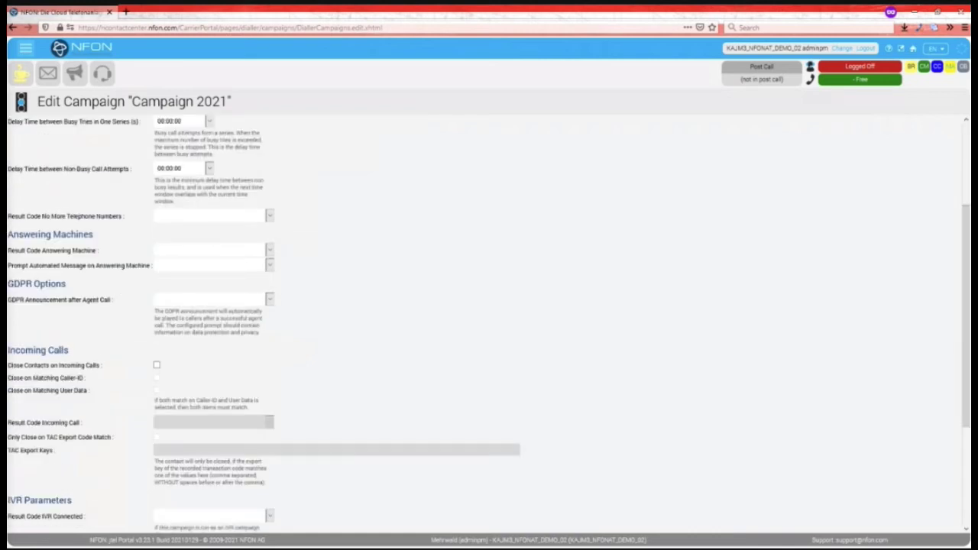
scroll(489, 321, "down", 5)
left_click_drag(8, 435, 89, 450)
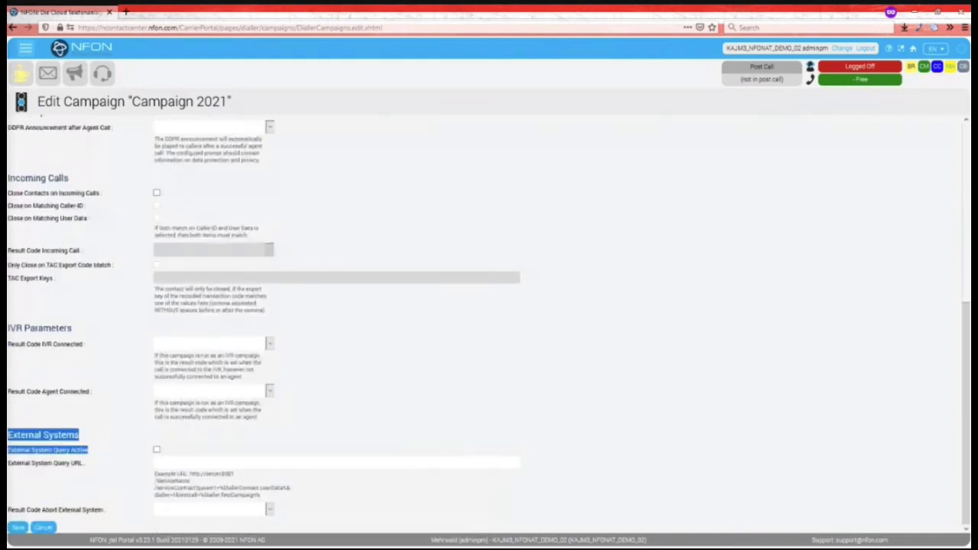
left_click(114, 442)
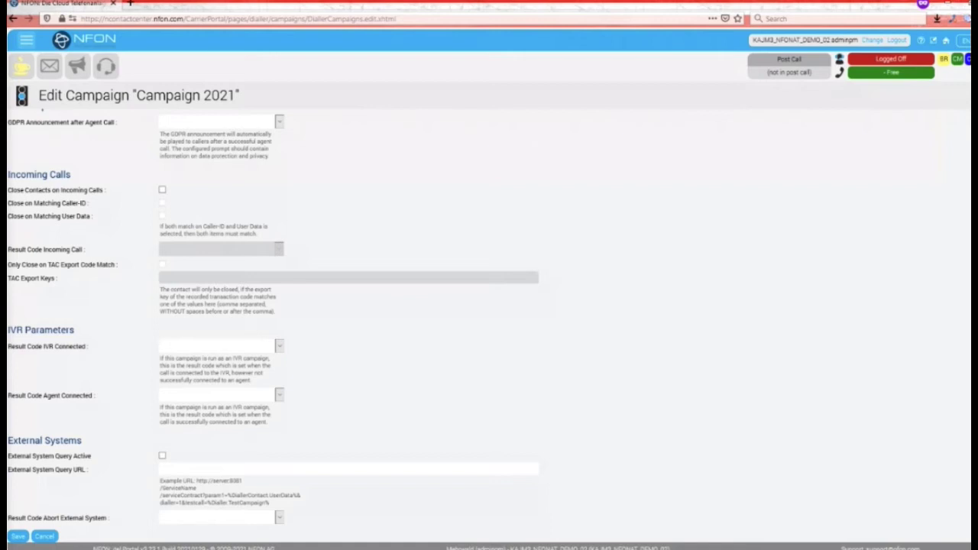
scroll(489, 321, "up", 5)
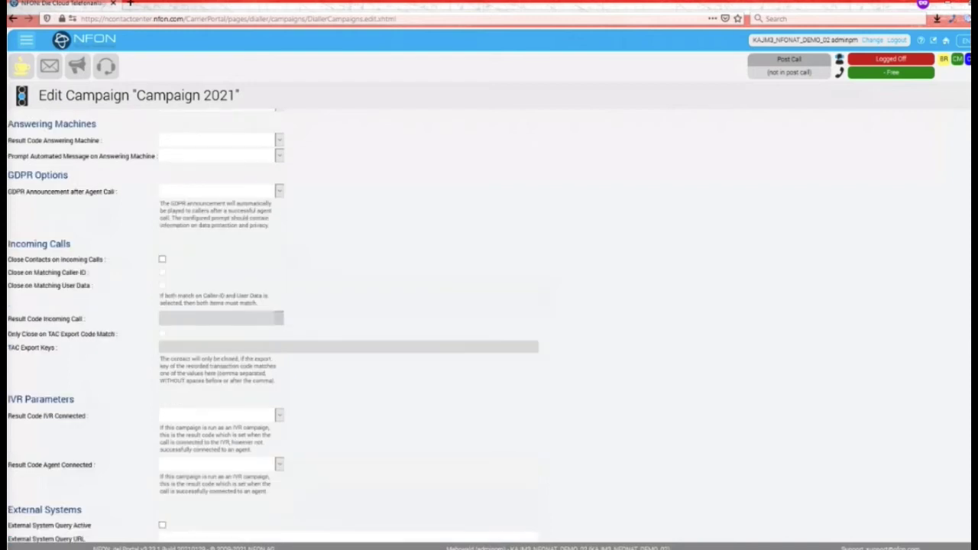
- Examine the active times and agent parameters of Campaign 2021
left_click(160, 117)
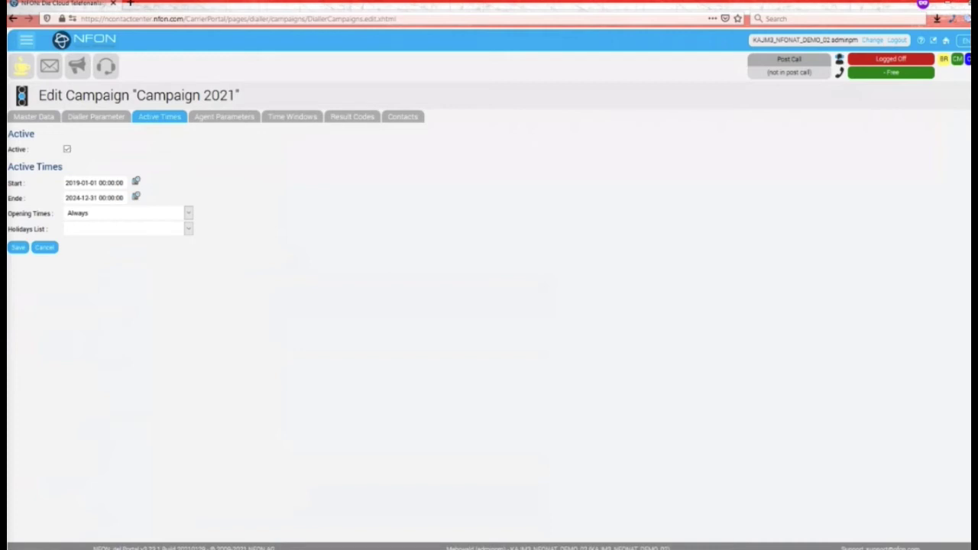
left_click(224, 117)
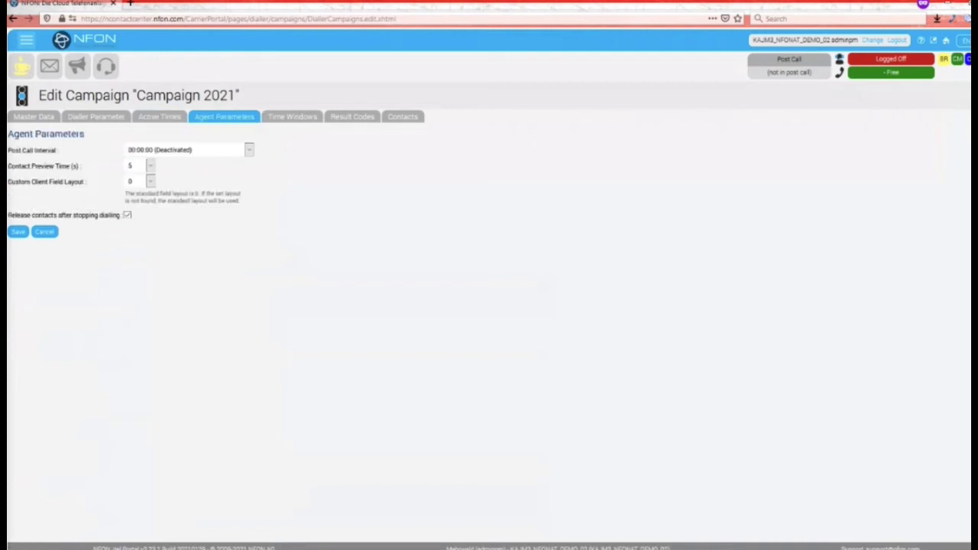
- Examine the post call interval, contact preview time and time windows of Campaign 2021
left_click_drag(9, 150, 59, 150)
left_click_drag(7, 165, 73, 166)
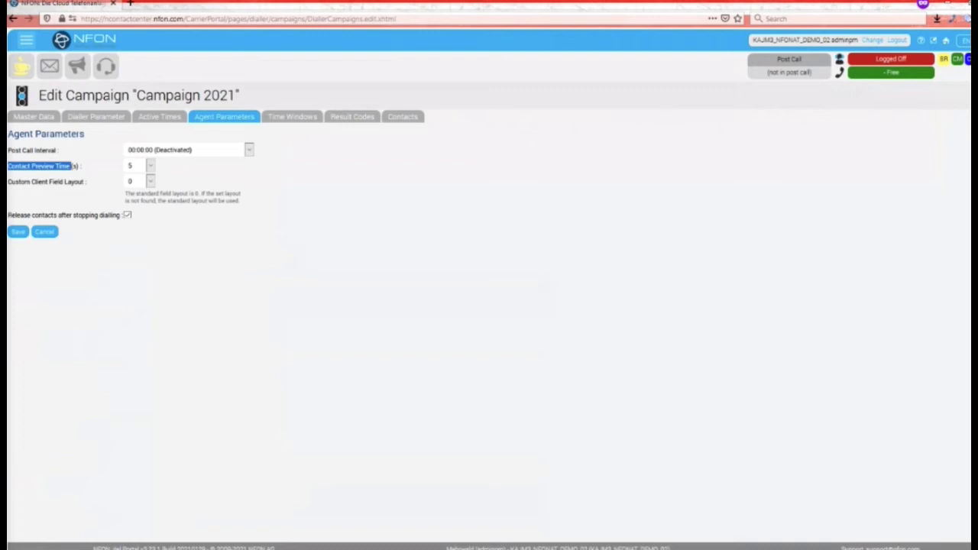
left_click(293, 117)
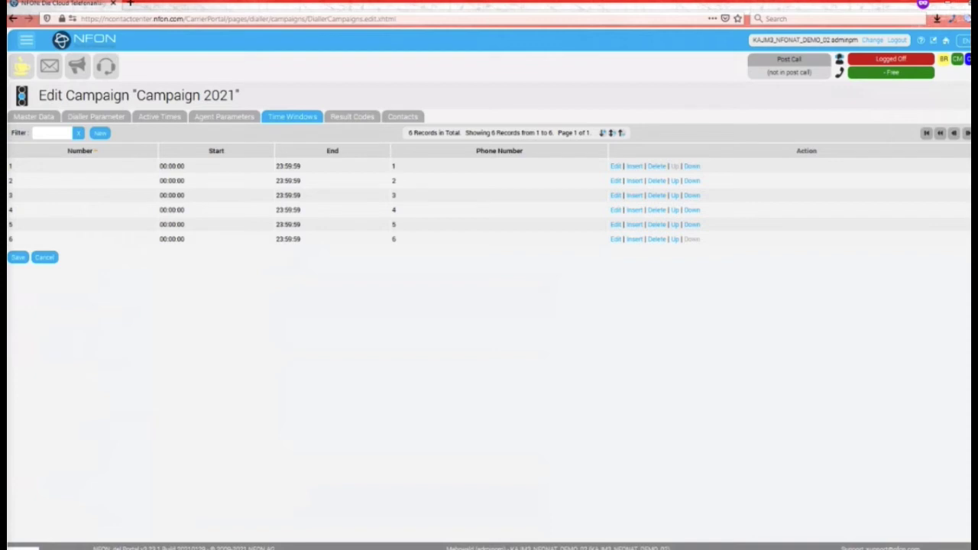
- Examine the type content and delay of the result codes in Campaign 2021, and the phone numbers in its contact list
left_click(353, 116)
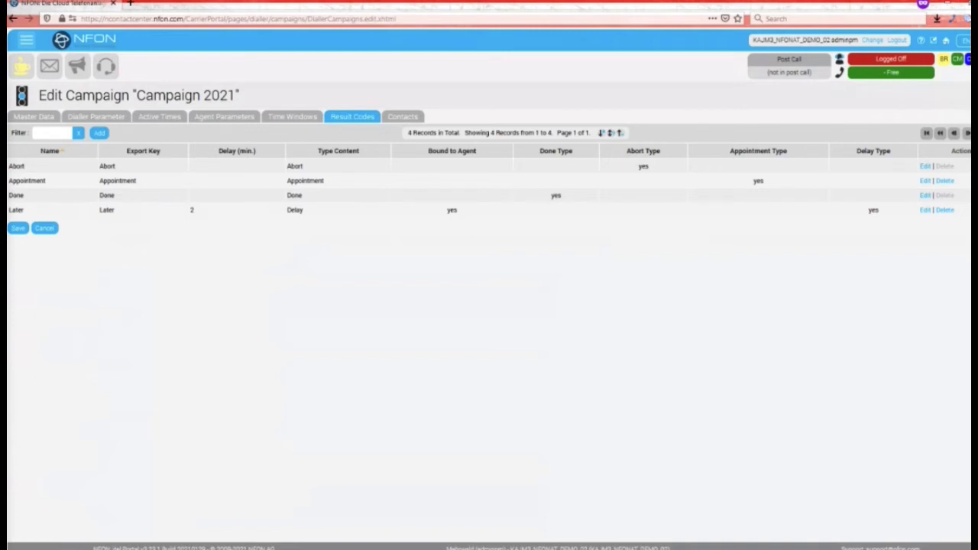
double_click(296, 166)
left_click_drag(303, 195, 295, 196)
double_click(295, 209)
double_click(192, 210)
double_click(295, 209)
double_click(192, 209)
double_click(305, 181)
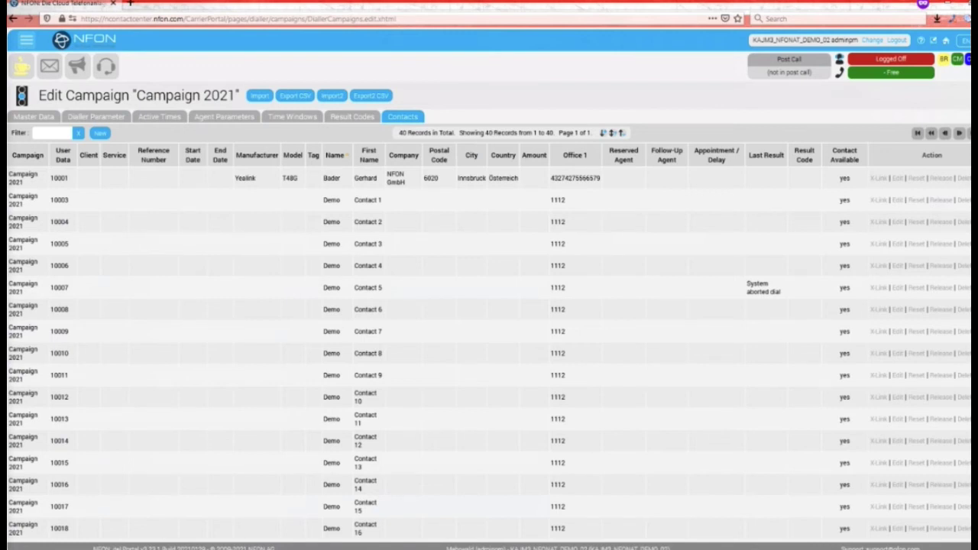
double_click(576, 178)
left_click(576, 179)
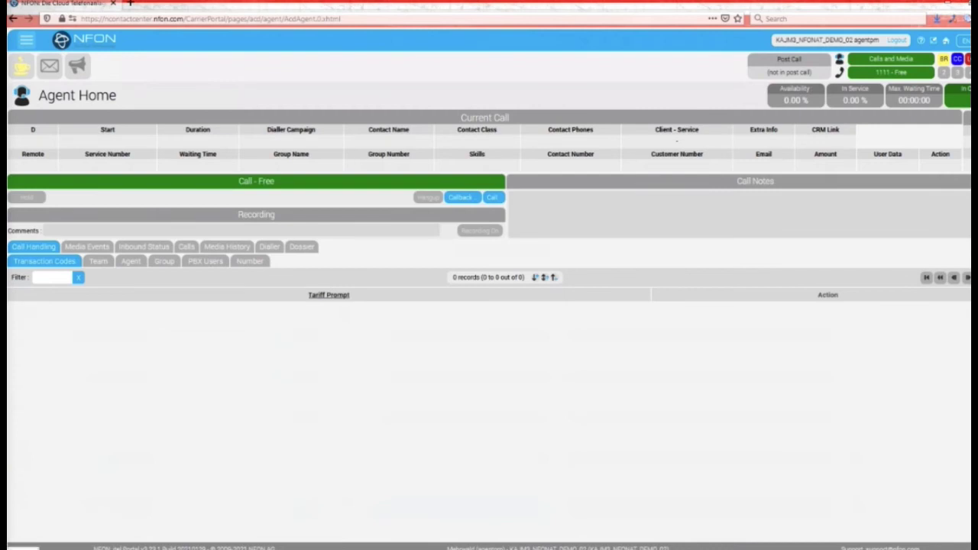
- Start the dialler for Marketing Campaigns on the agent's home page and examine its available contacts and contacts in progress
left_click(270, 247)
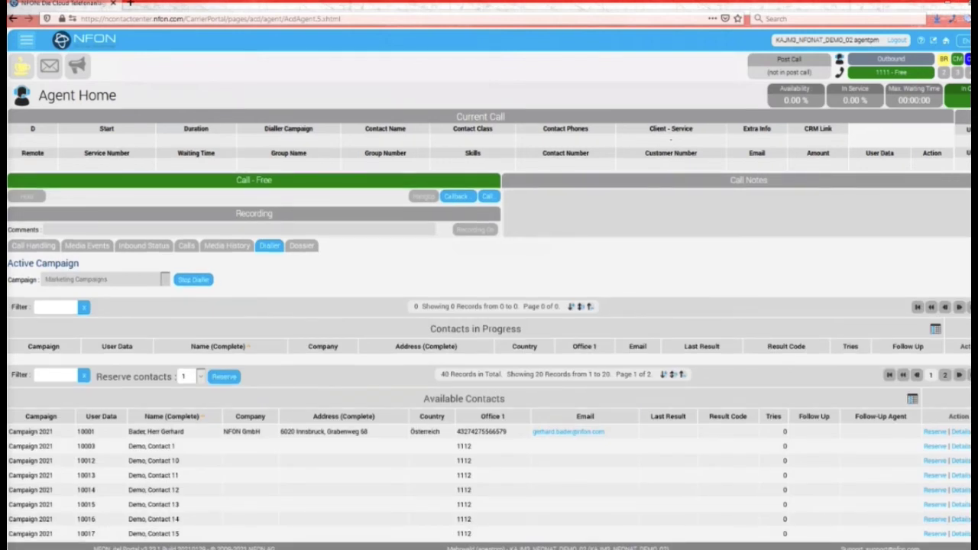
scroll(489, 329, "down", 3)
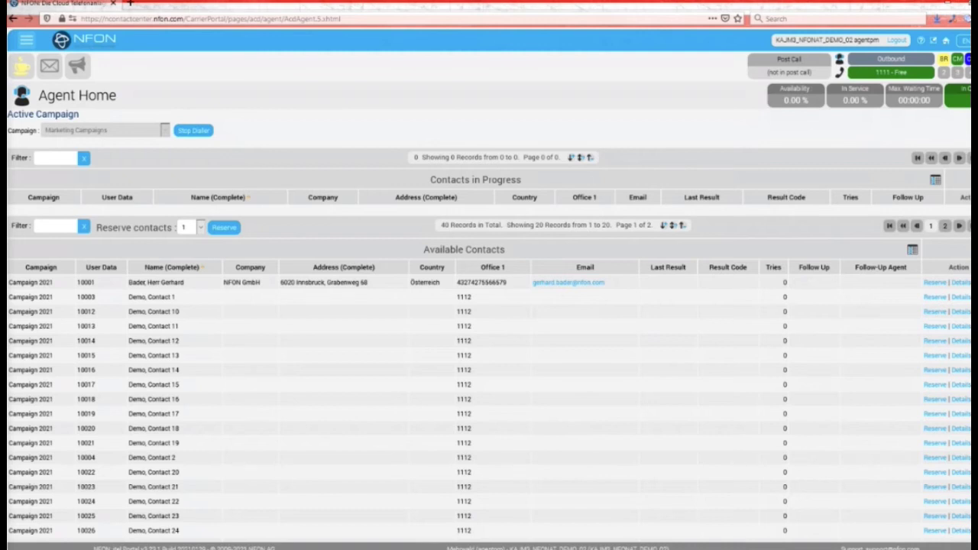
left_click_drag(19, 226, 268, 516)
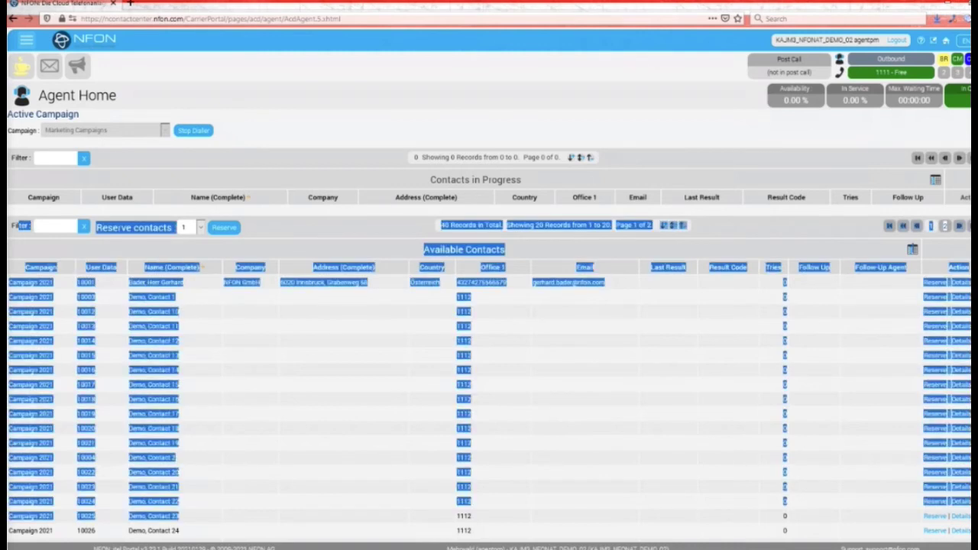
left_click(268, 516)
left_click_drag(11, 157, 256, 198)
left_click(256, 199)
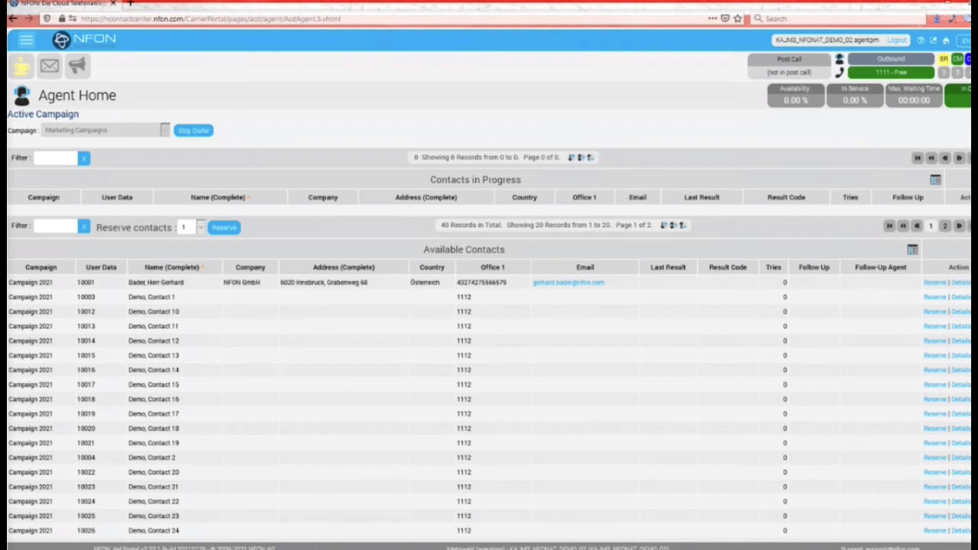
- Reserve the first available contact individually, and reserve another batch of 10 contacts
left_click(934, 282)
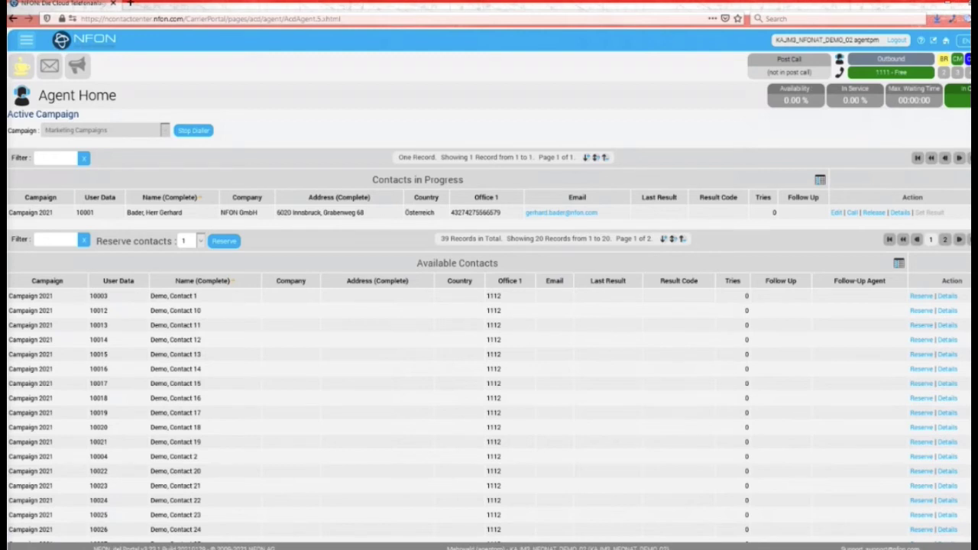
left_click(191, 241)
left_click(191, 376)
left_click(224, 241)
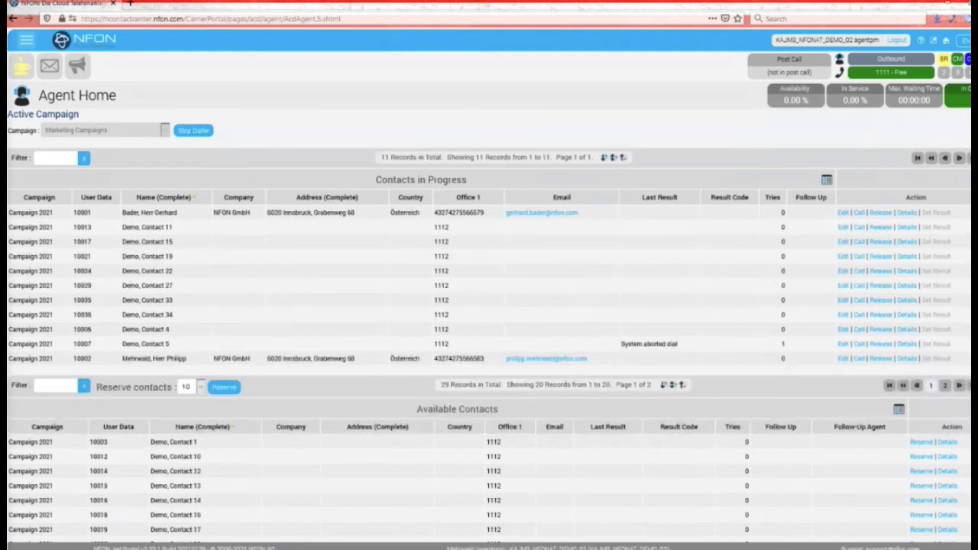
- Release demo contacts 11, 5, 4 and 34 from the contacts in progress, and reserve demo contact 12
scroll(489, 329, "down", 3)
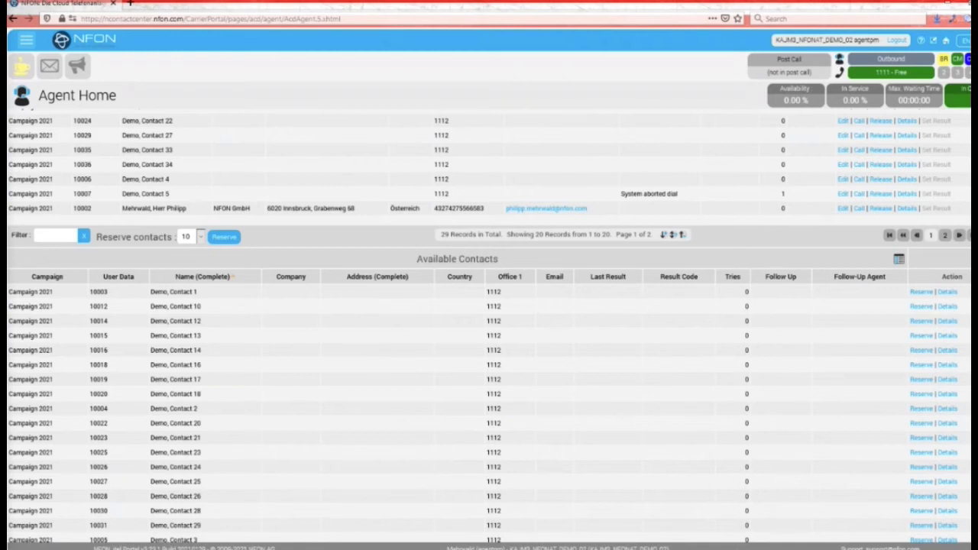
scroll(329, 151, "up", 3)
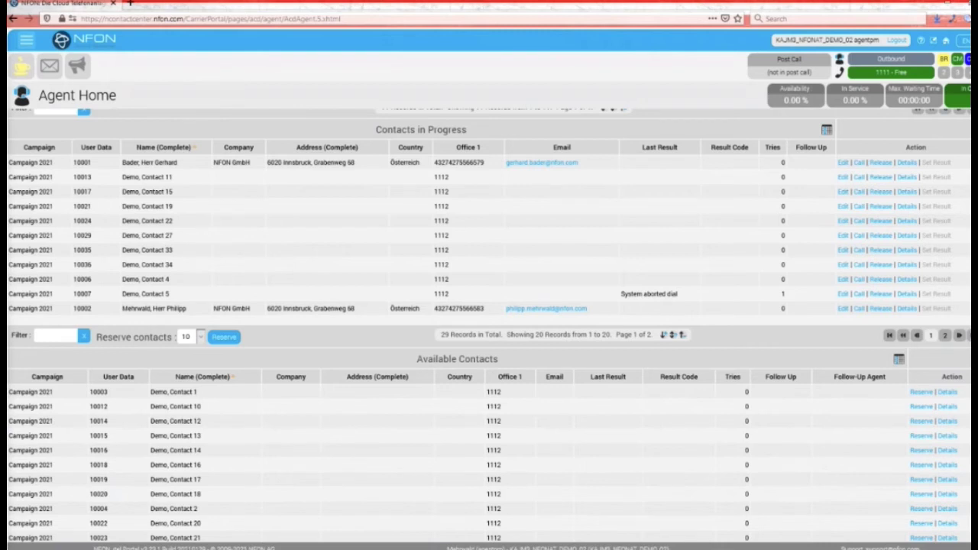
scroll(489, 306, "up", 2)
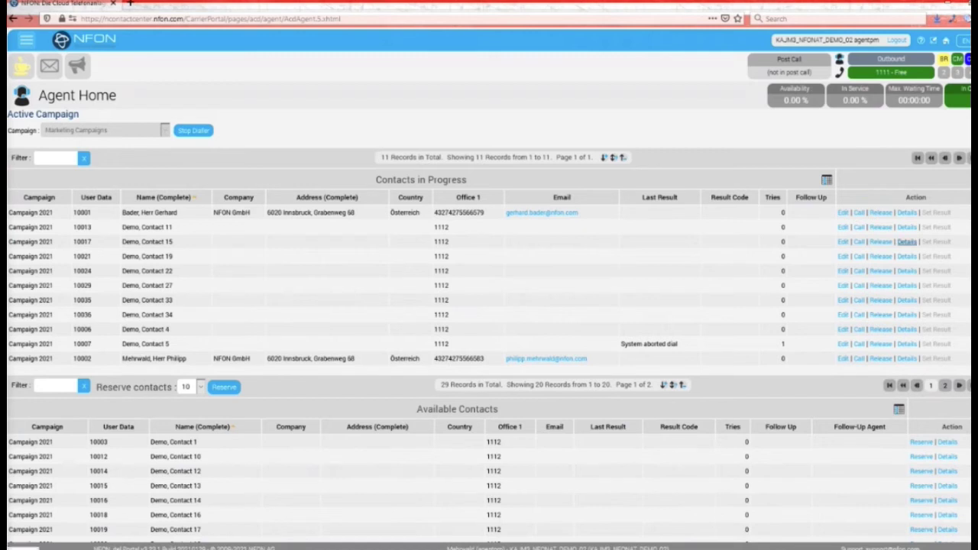
left_click(882, 227)
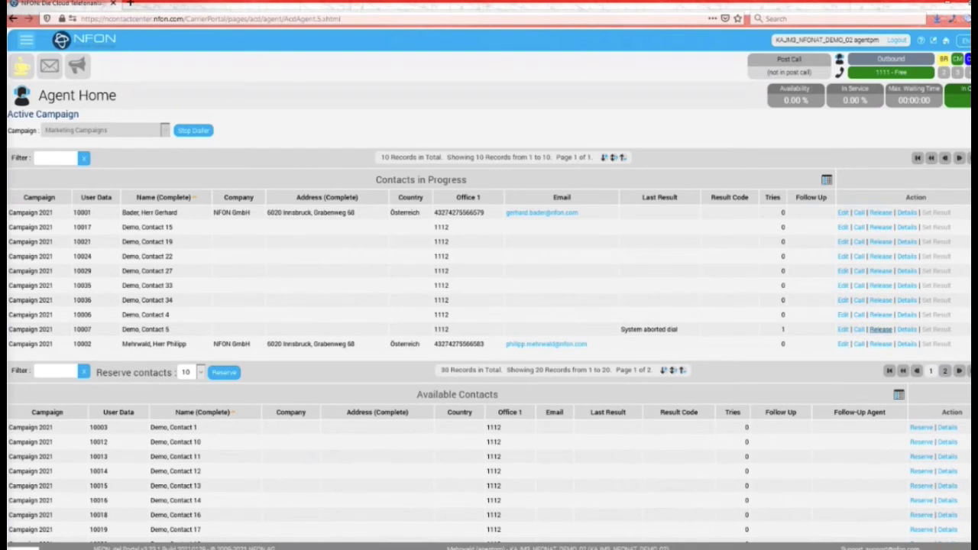
left_click(881, 330)
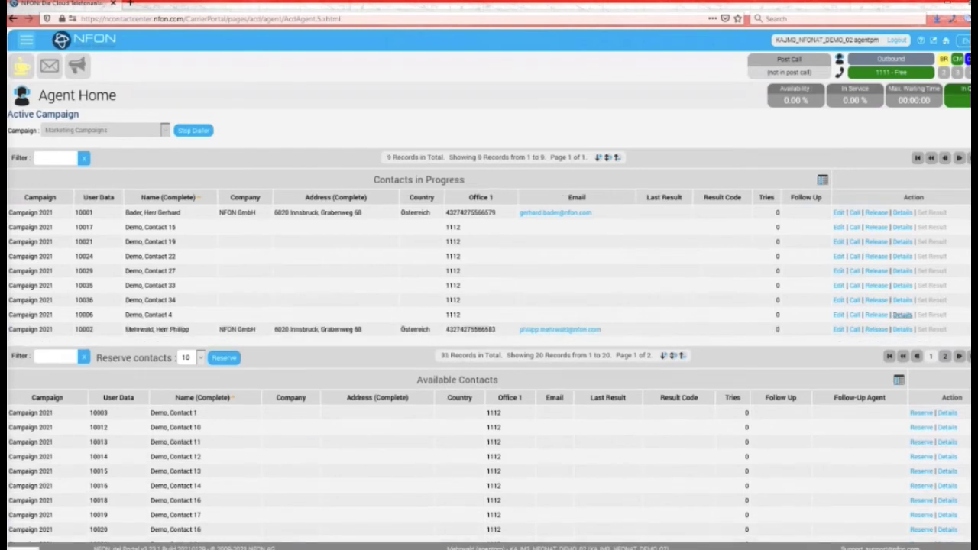
left_click(876, 300)
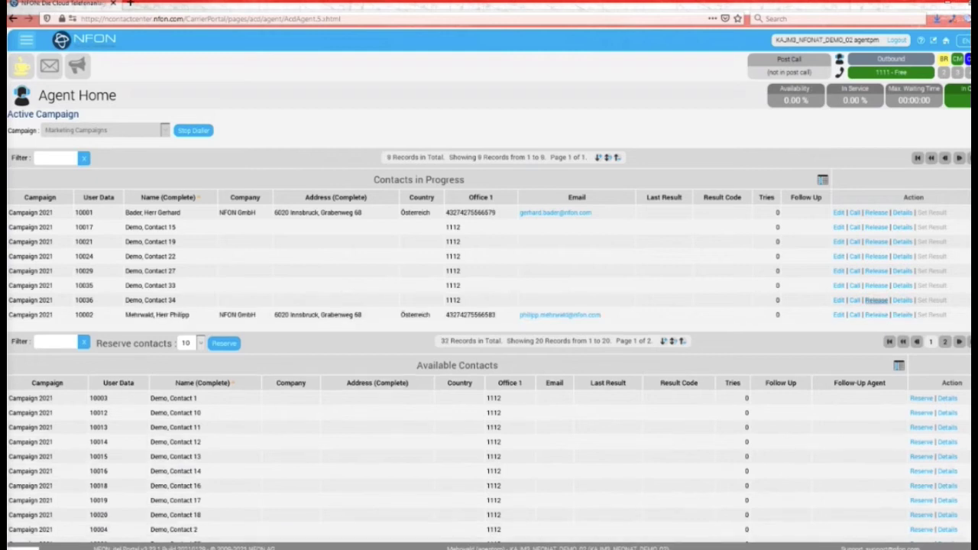
left_click(876, 300)
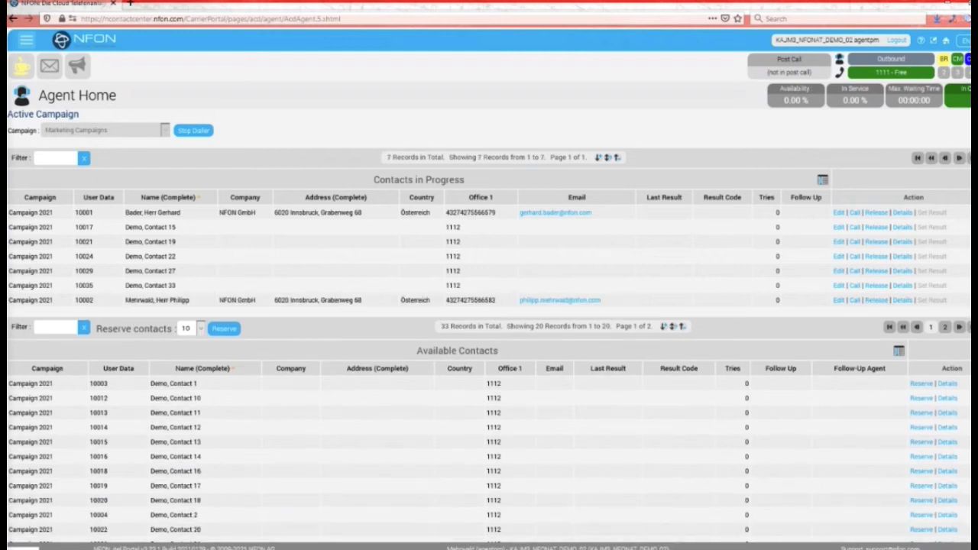
left_click(921, 471)
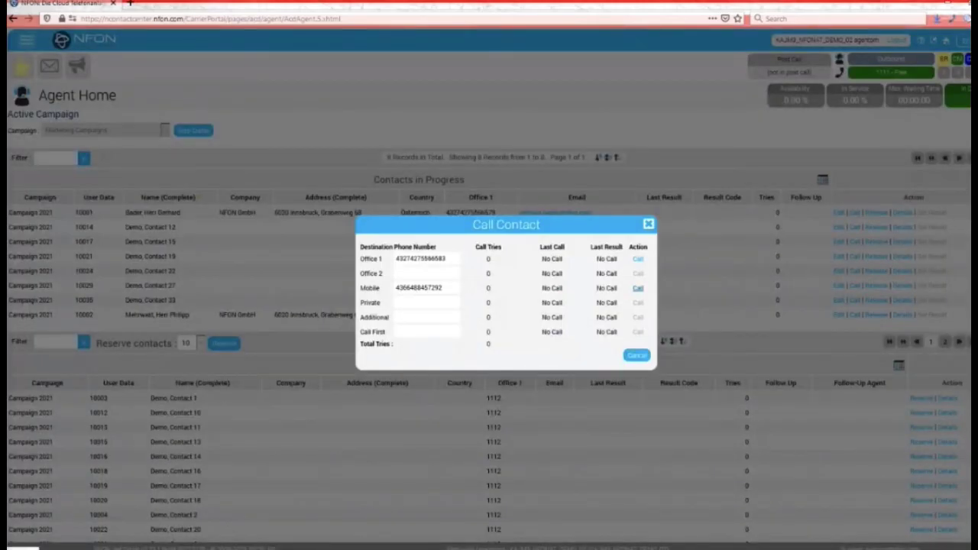
- Call the last contact in progress on the mobile number and save the result code Done with the comment "Sold somehting"
left_click(638, 288)
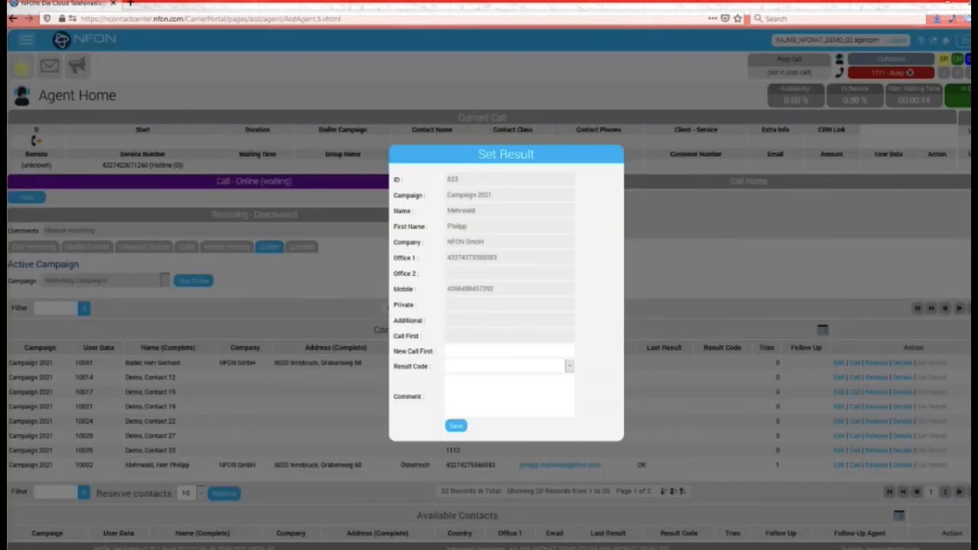
left_click(508, 366)
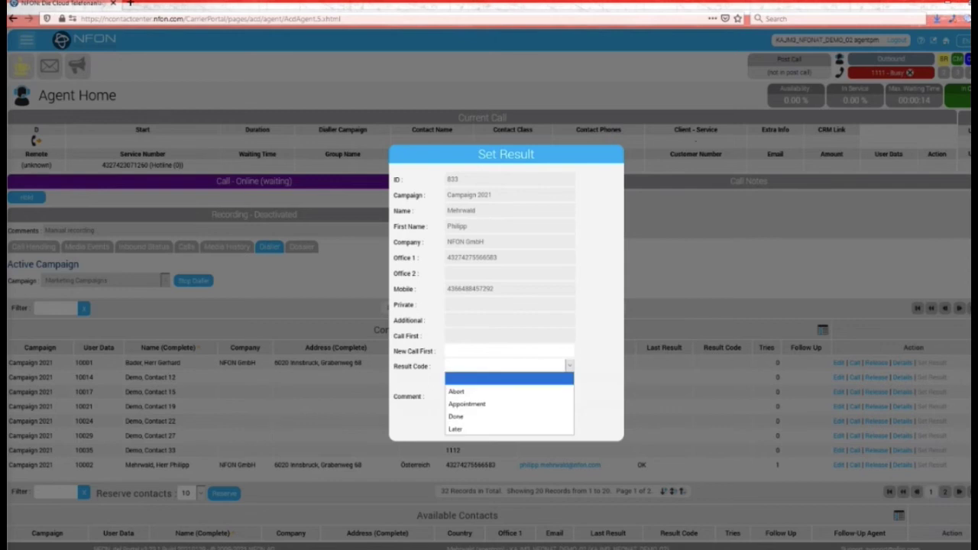
key("Down")
key("Down")
key("Down")
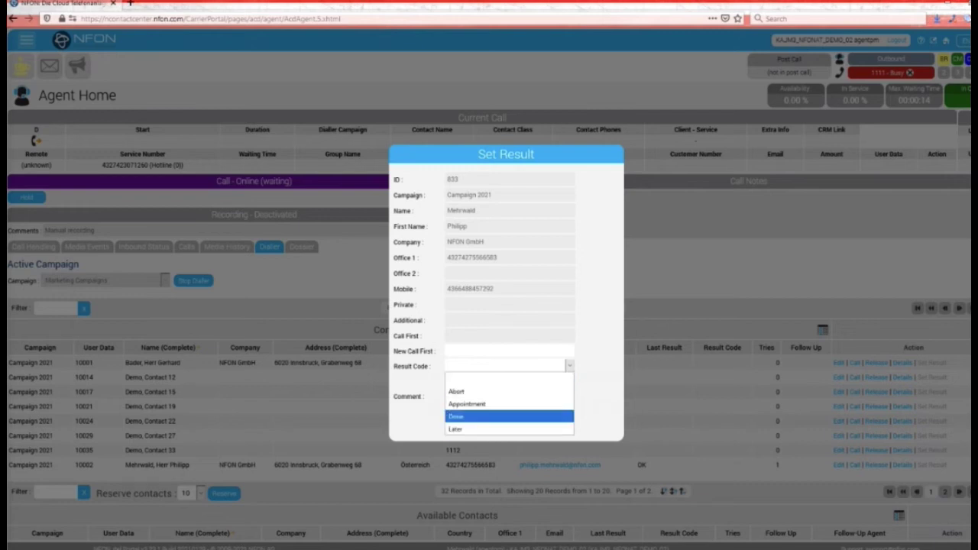
key("Return")
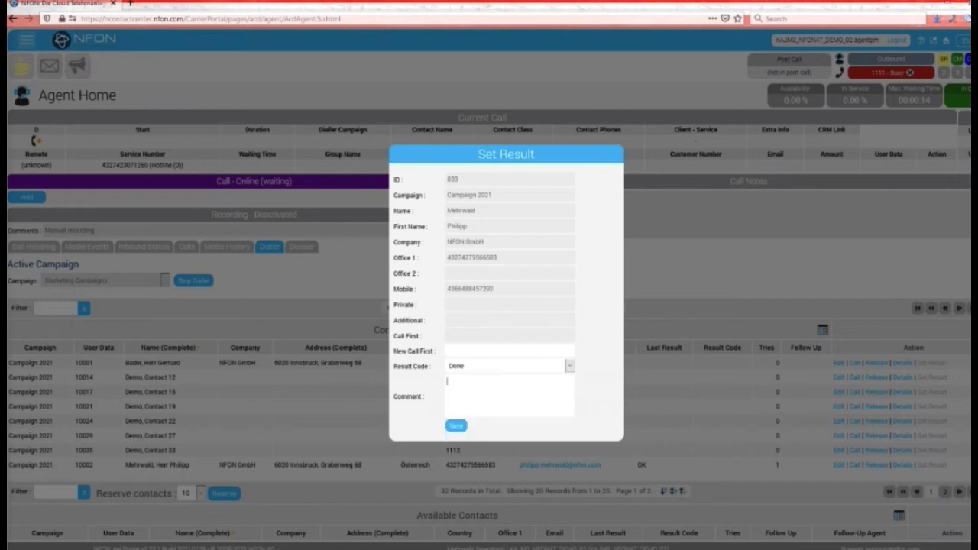
left_click(504, 393)
type("Sold somehting")
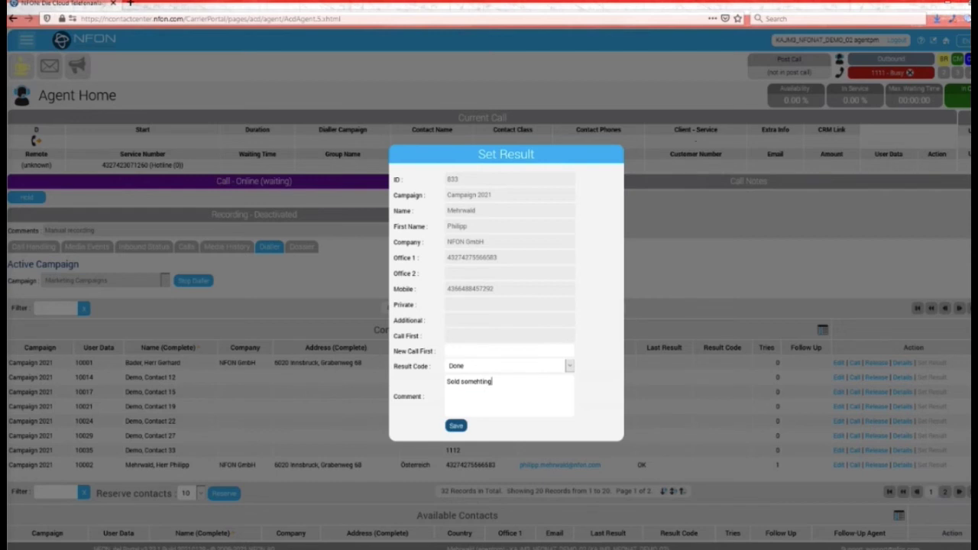
left_click(456, 426)
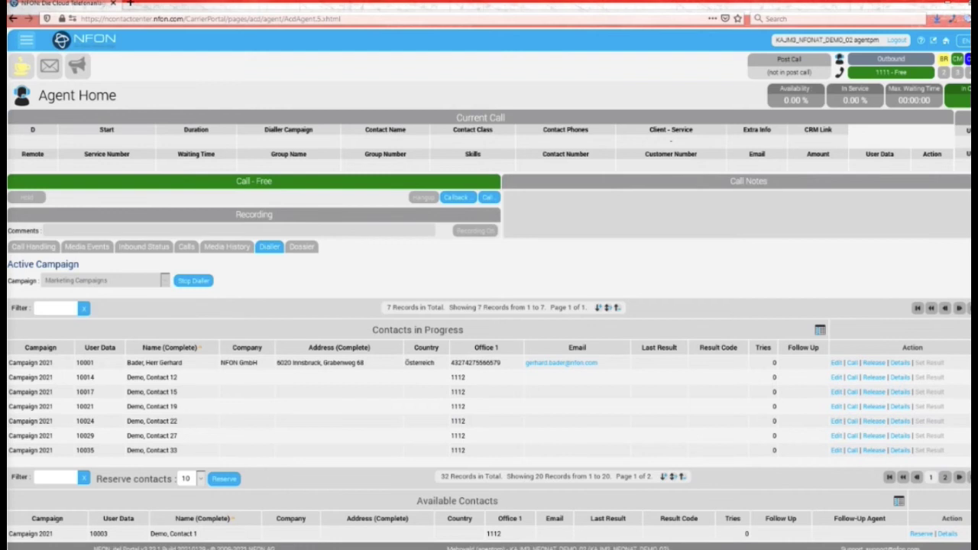
- Stop the dialler, and look up the called contact's result in Campaign 2021 in the admin portal by filtering on the surname
left_click(193, 280)
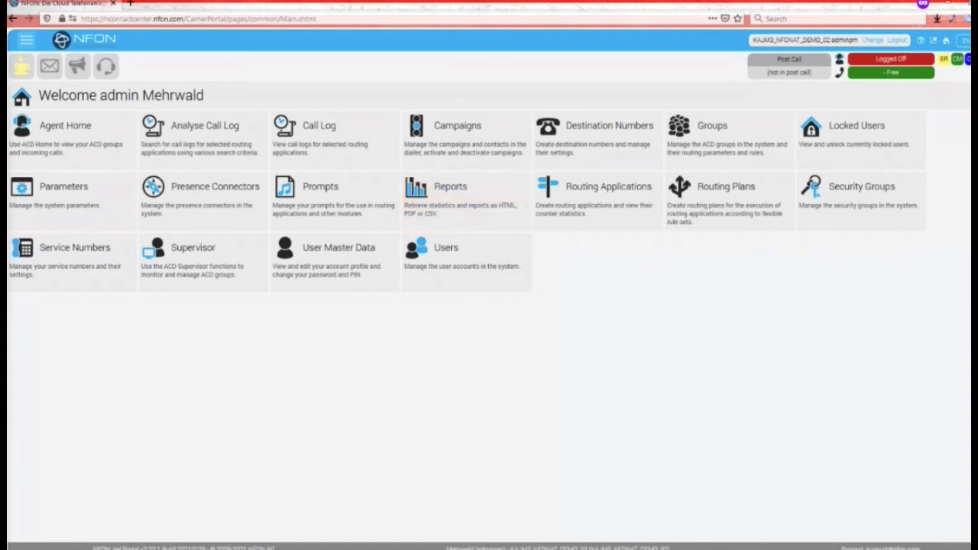
left_click(466, 144)
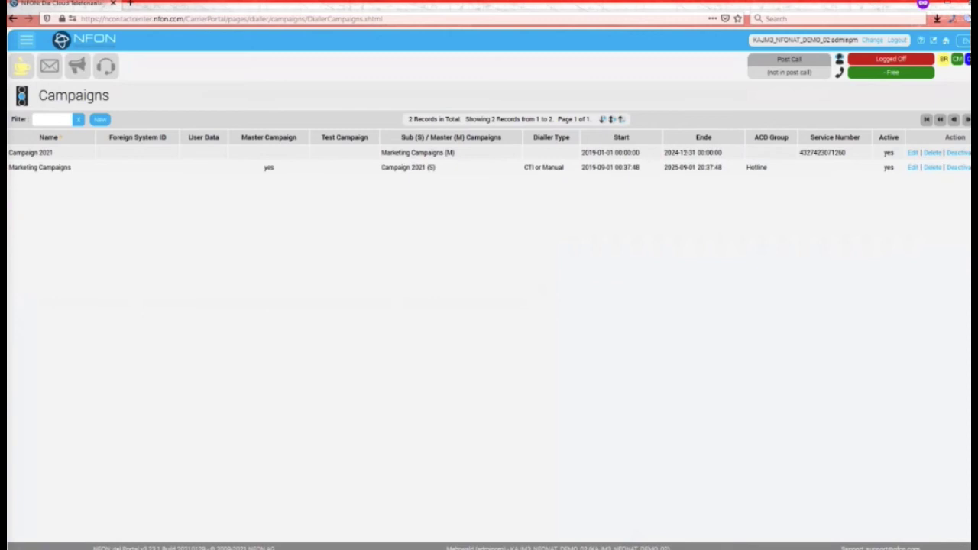
left_click(913, 167)
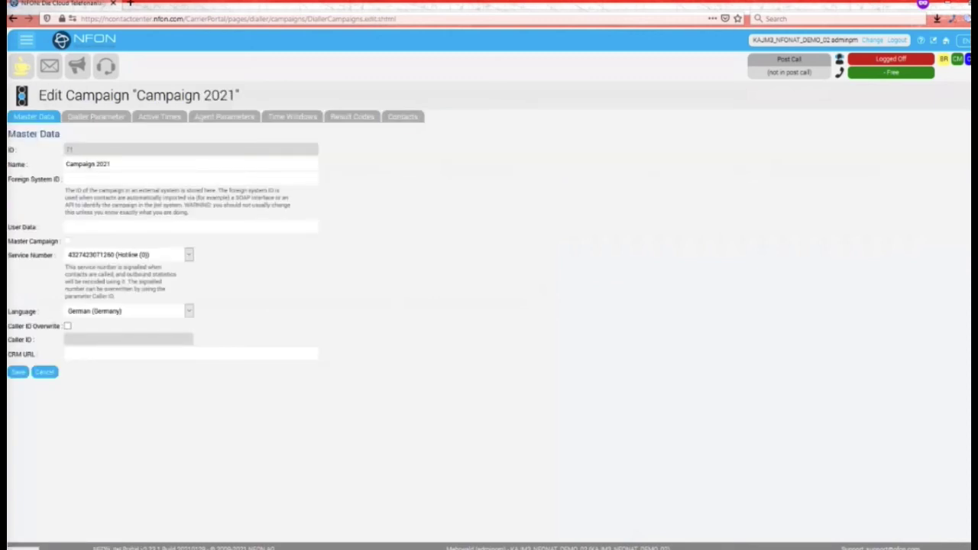
left_click(403, 117)
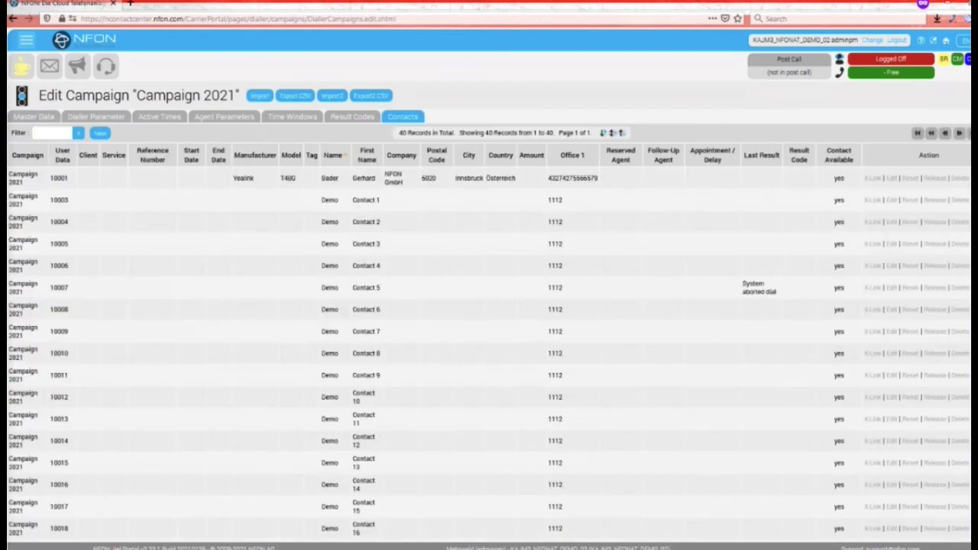
type("mehr")
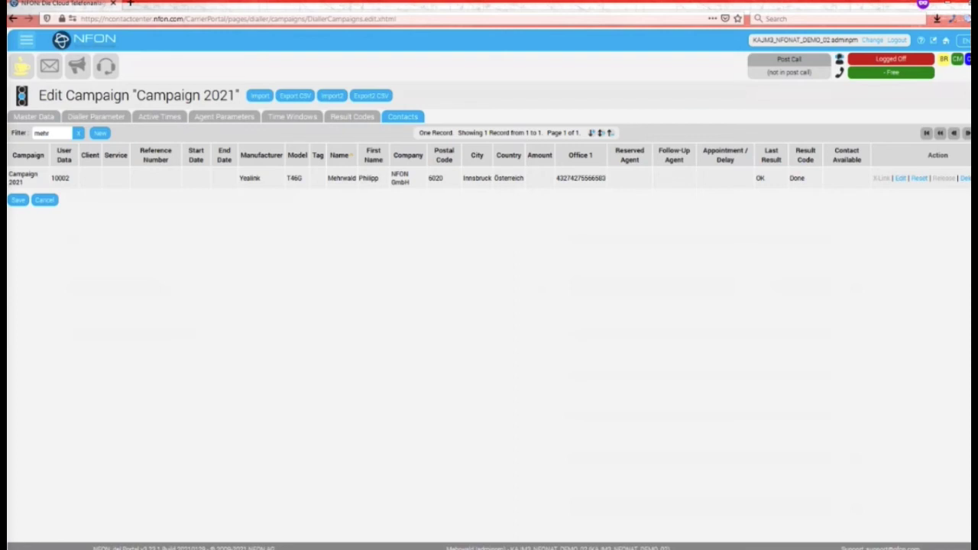
left_click(45, 199)
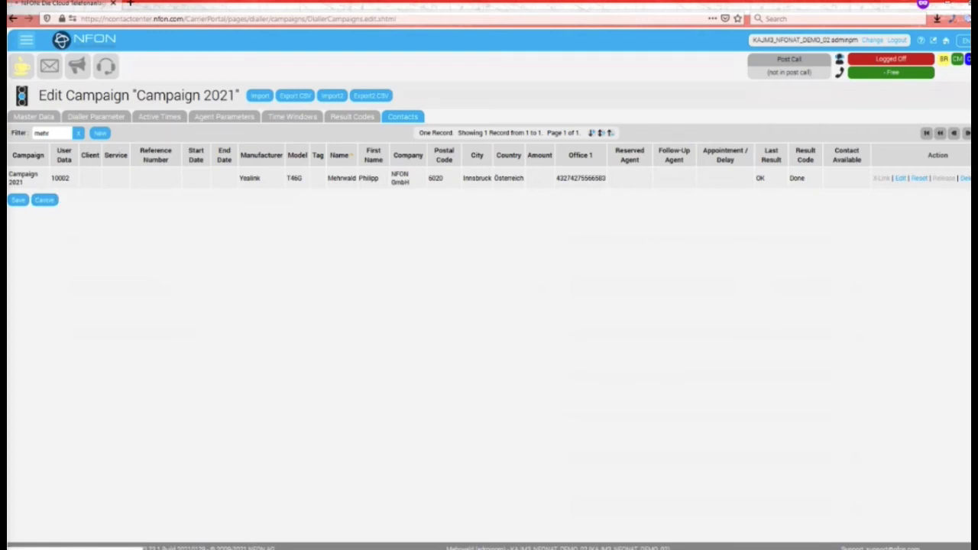
- Open the statistics reports from the portal's home page and filter them by "dialler"
left_click(84, 39)
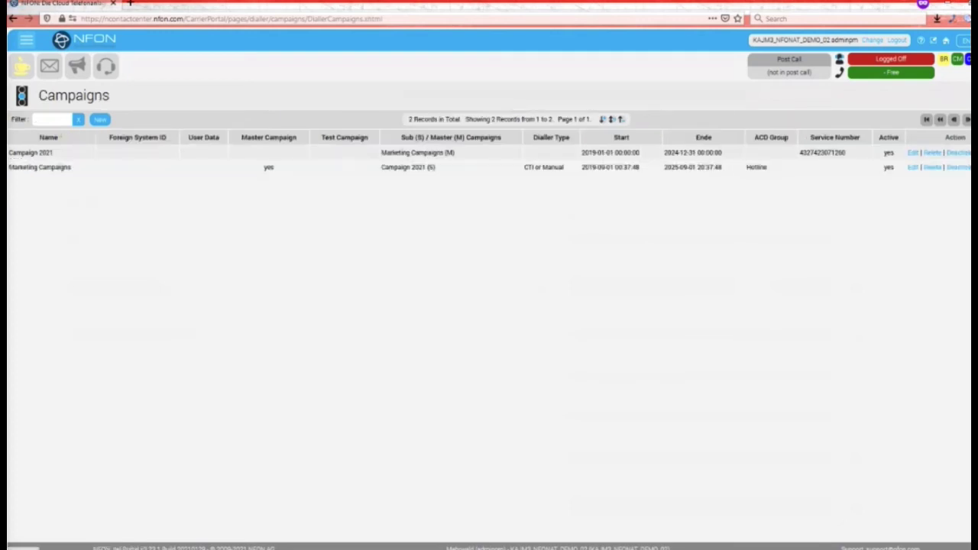
left_click(596, 197)
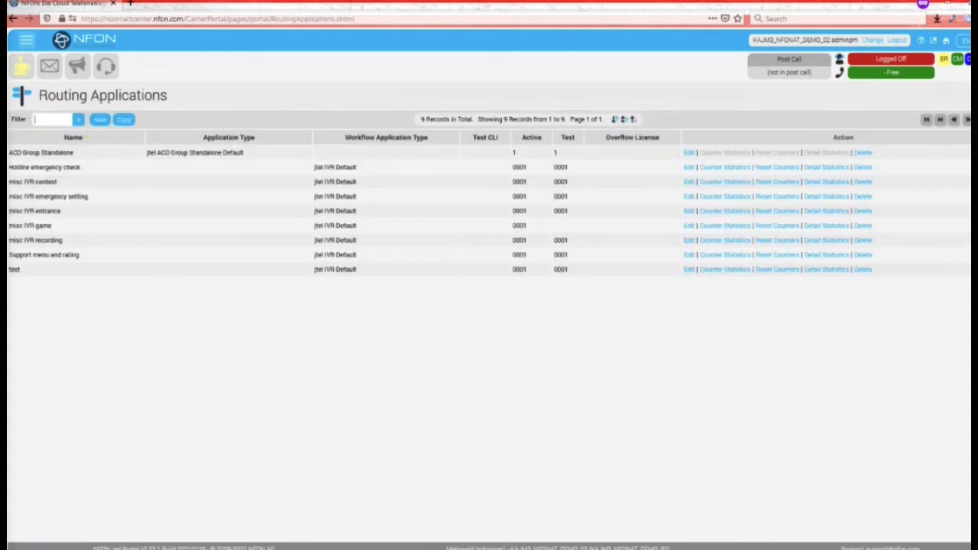
left_click(946, 40)
left_click(462, 200)
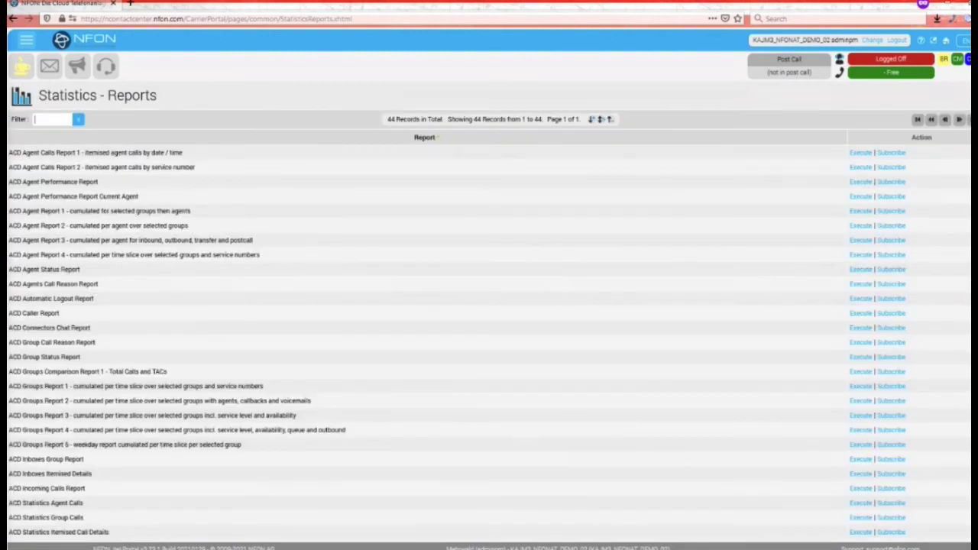
type("dialler")
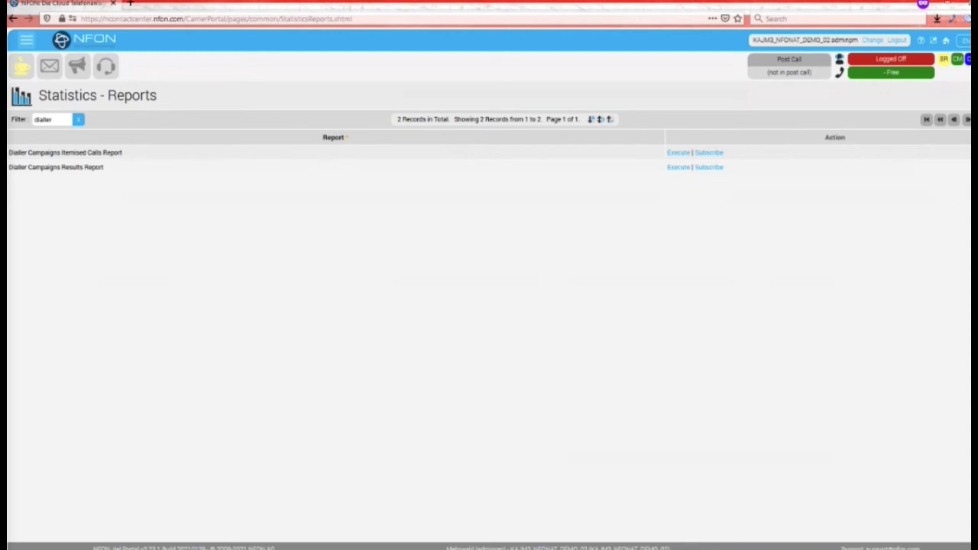
- Execute the Dialler Campaigns Itemised Calls Report for Campaign 2021 as a PDF covering today, and open it in Firefox
left_click(678, 152)
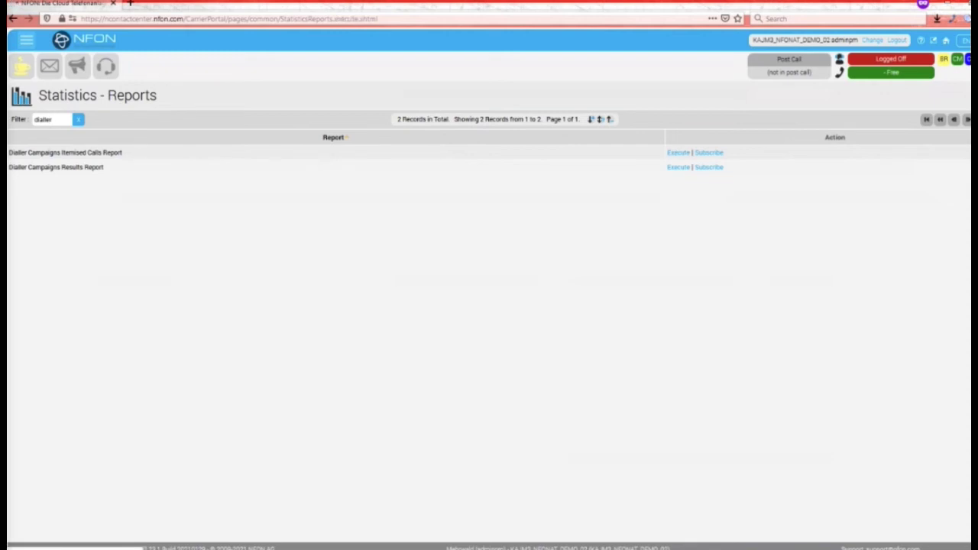
left_click(229, 188)
left_click(86, 244)
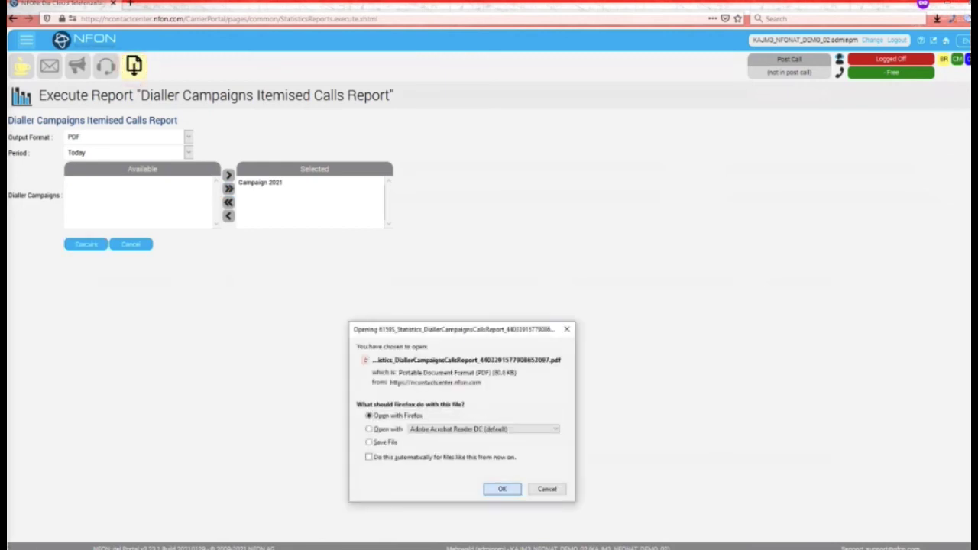
key("Return")
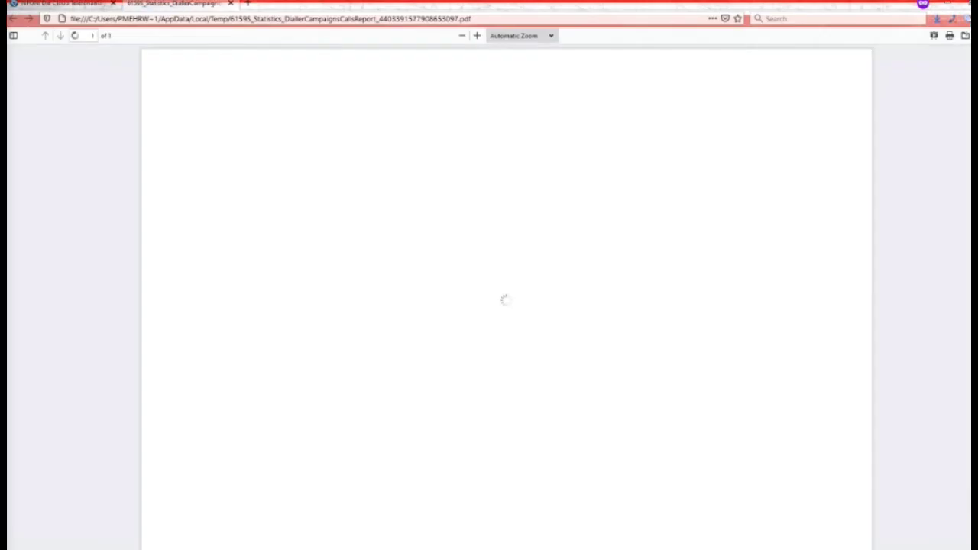
- Examine the itemised calls report from the call times and numbers across to the agent and result code columns, and close it
key("ctrl+plus")
key("ctrl+plus")
key("ctrl+plus")
key("ctrl+plus")
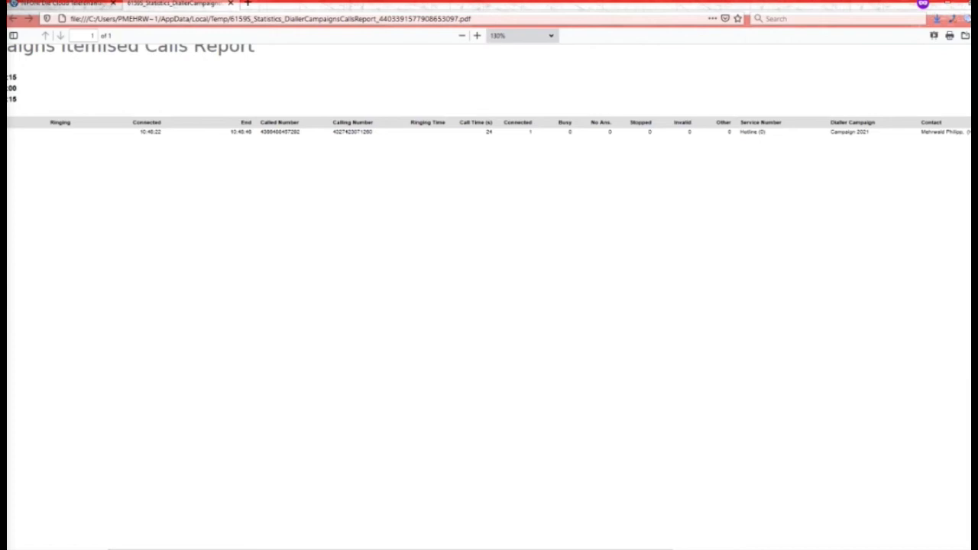
key("ctrl+plus")
key("ctrl+plus")
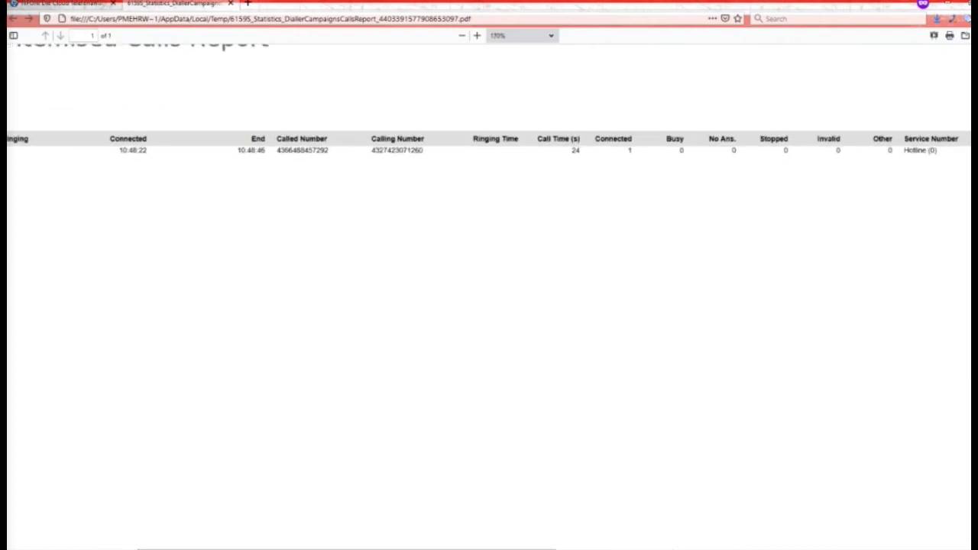
scroll(490, 306, "left", 5)
scroll(489, 306, "up", 1)
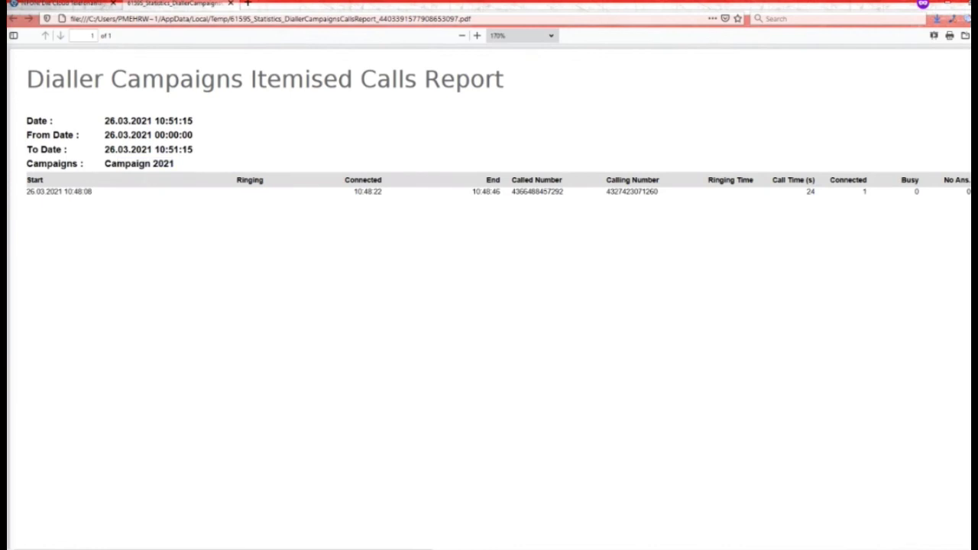
scroll(489, 306, "right", 4)
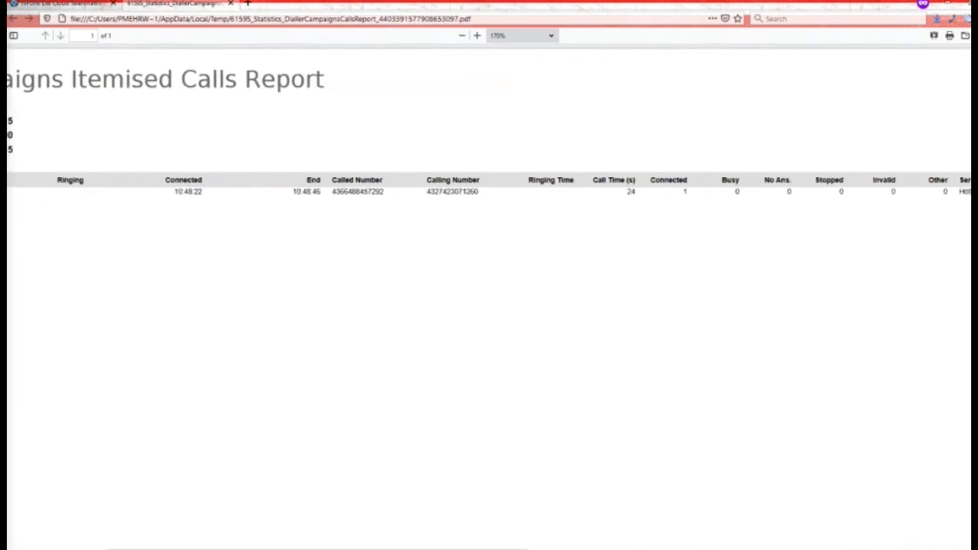
scroll(490, 306, "right", 8)
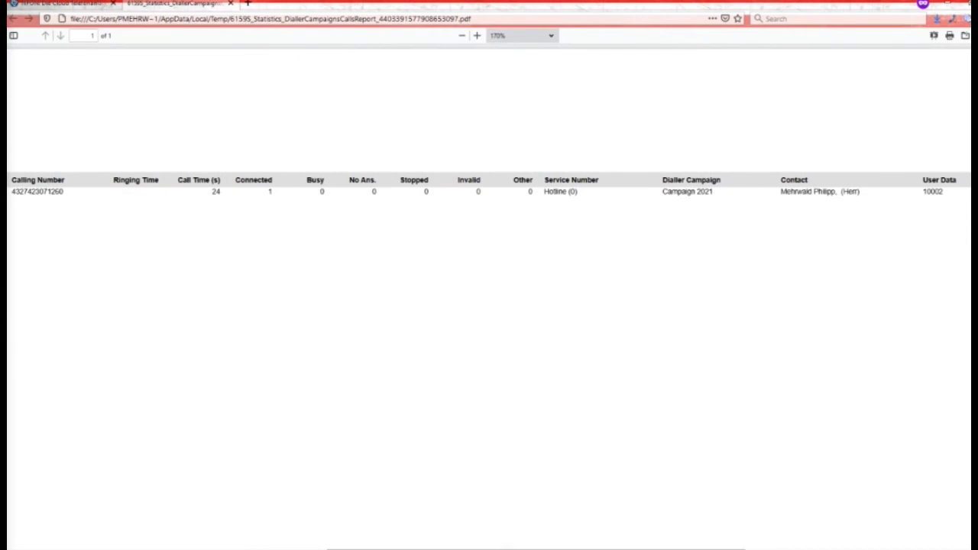
scroll(489, 306, "right", 9)
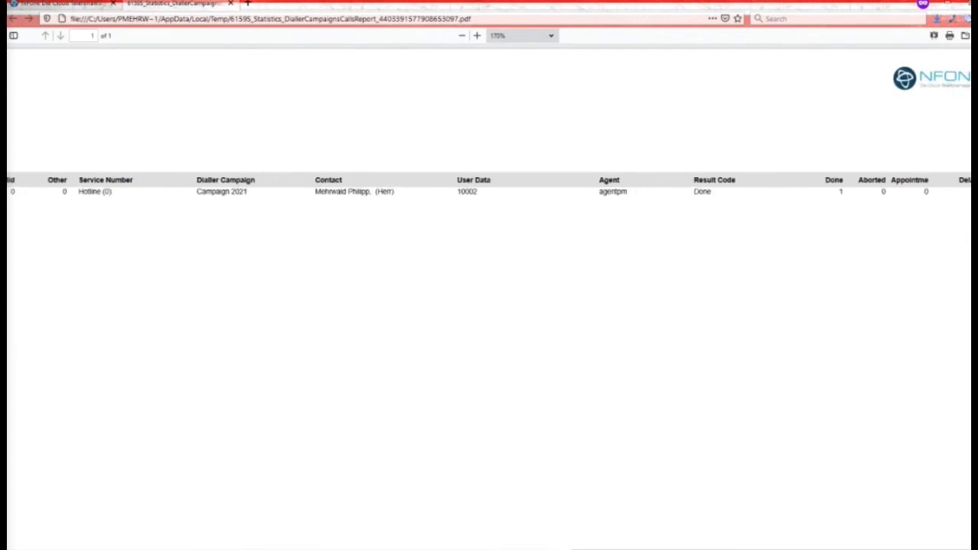
double_click(613, 191)
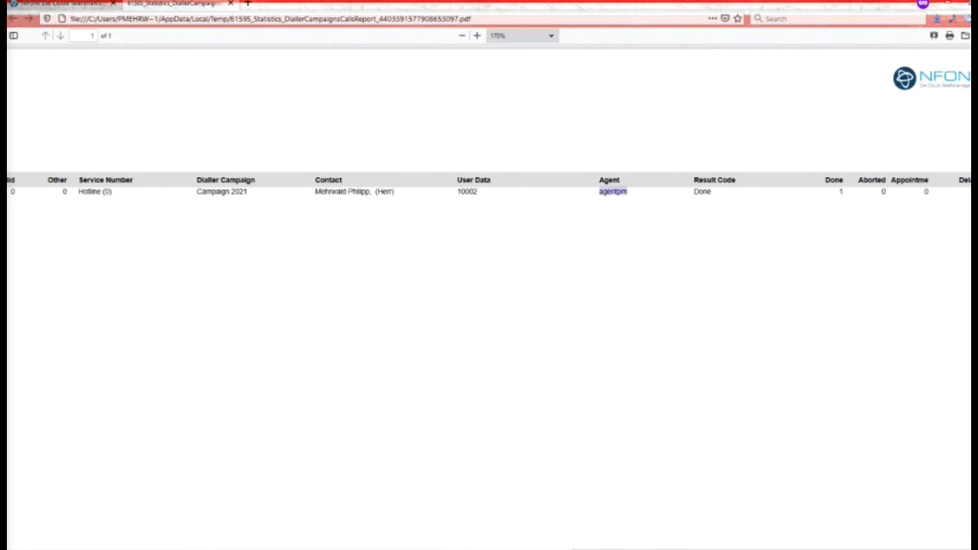
key("ctrl+w")
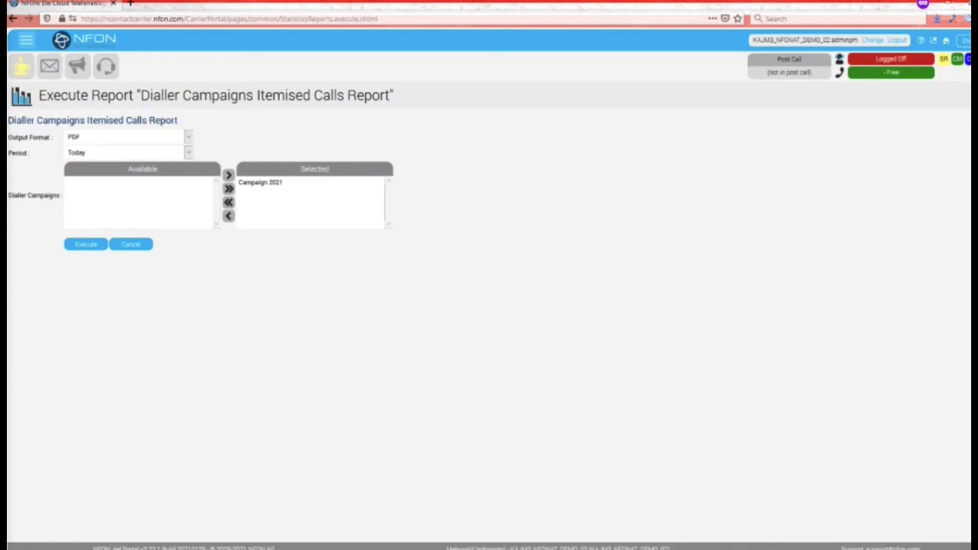
- Execute the Dialler Campaigns Results Report for Campaign 2021 as a PDF for today with hourly granularity, and open it in Firefox
left_click(131, 244)
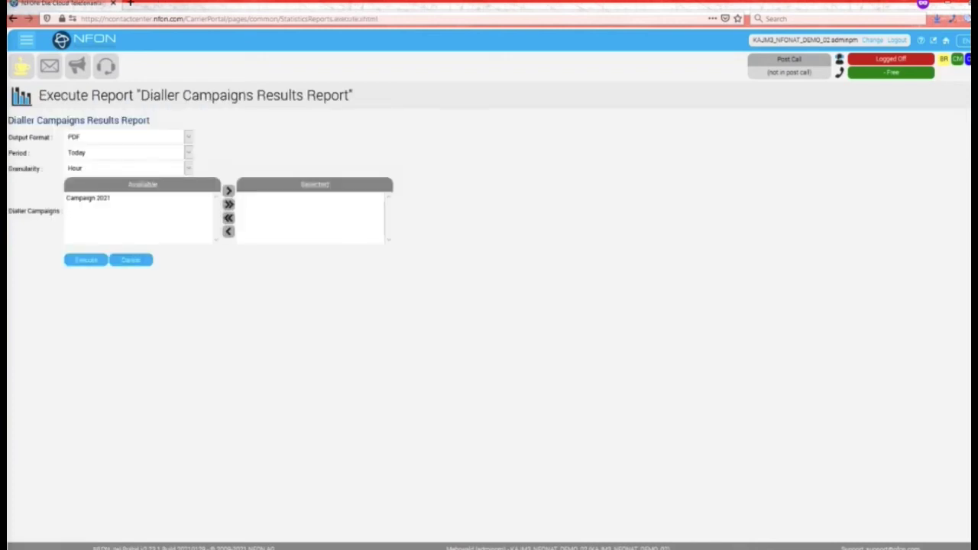
left_click(228, 204)
left_click(86, 260)
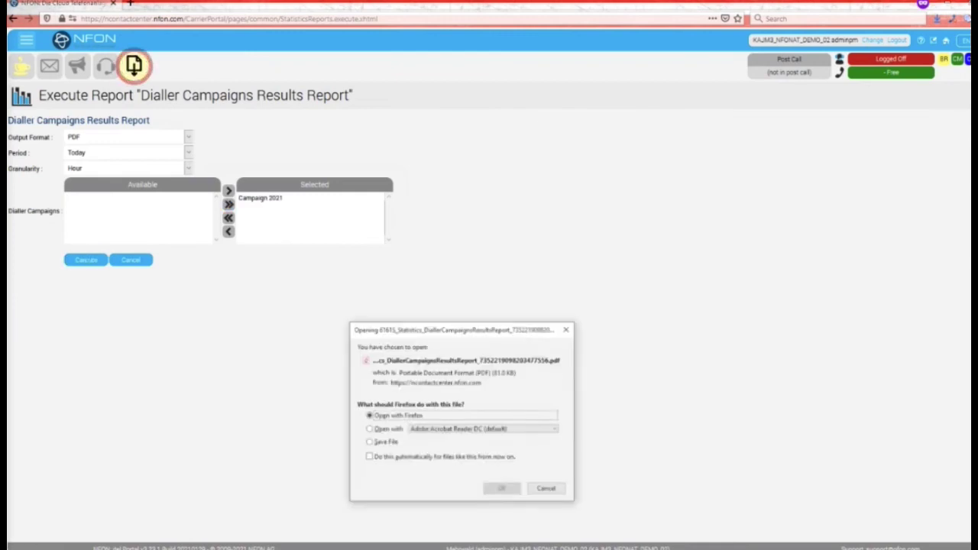
key("Return")
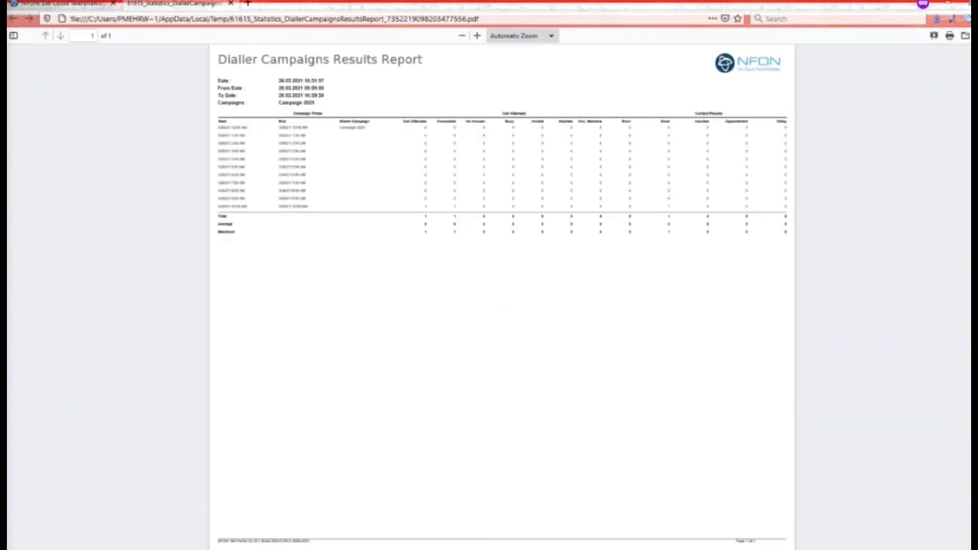
- Review the hourly call attempts and contact results in the campaign results report, and close it
scroll(504, 165, "up", 4)
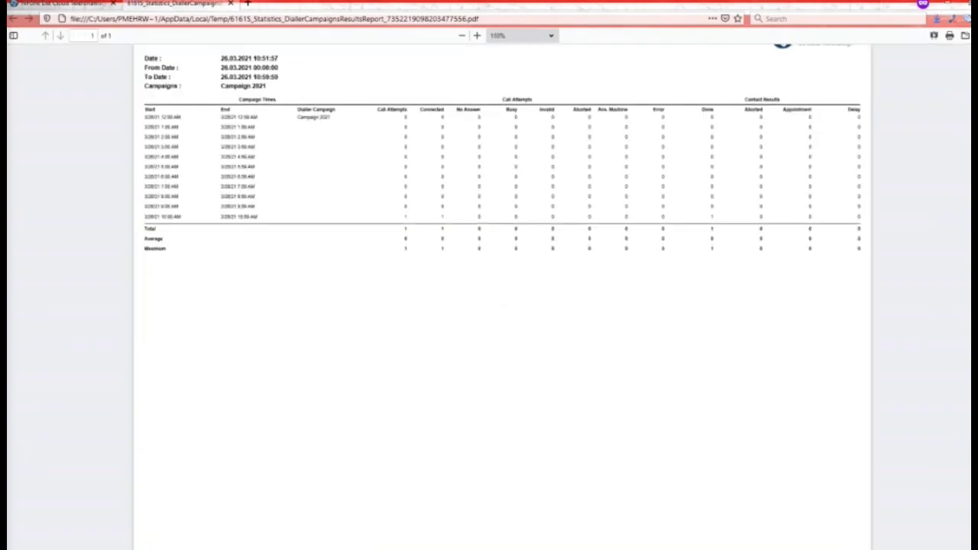
scroll(489, 299, "up", 2)
scroll(489, 299, "left", 1)
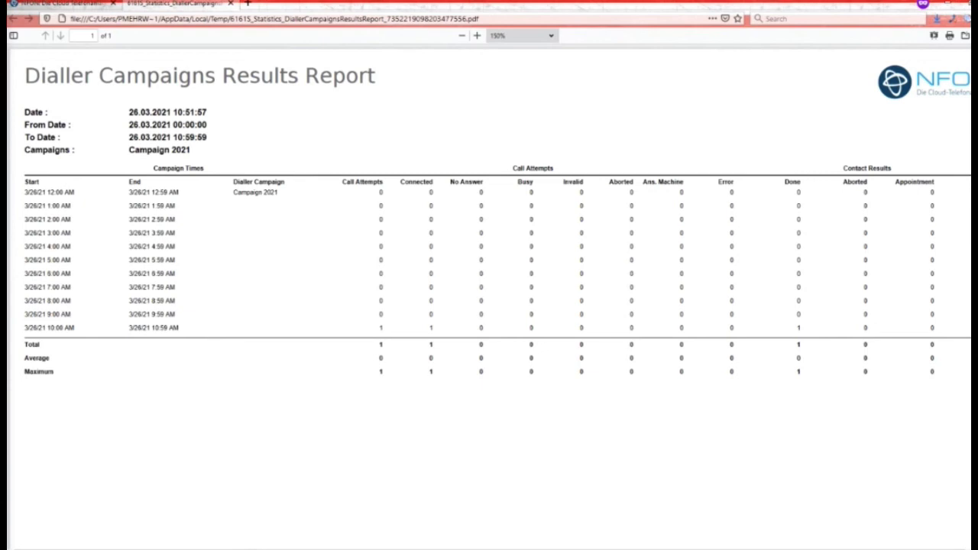
scroll(489, 298, "right", 1)
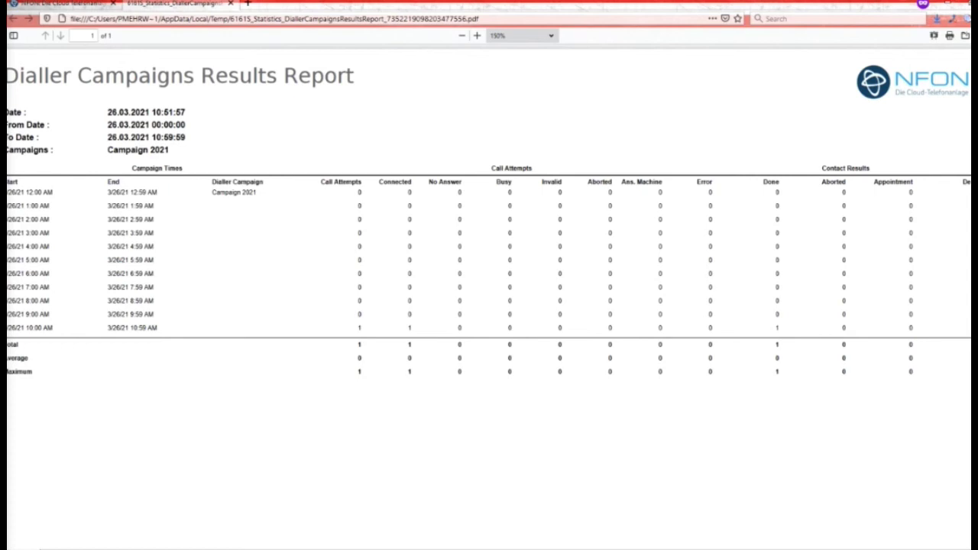
left_click(231, 4)
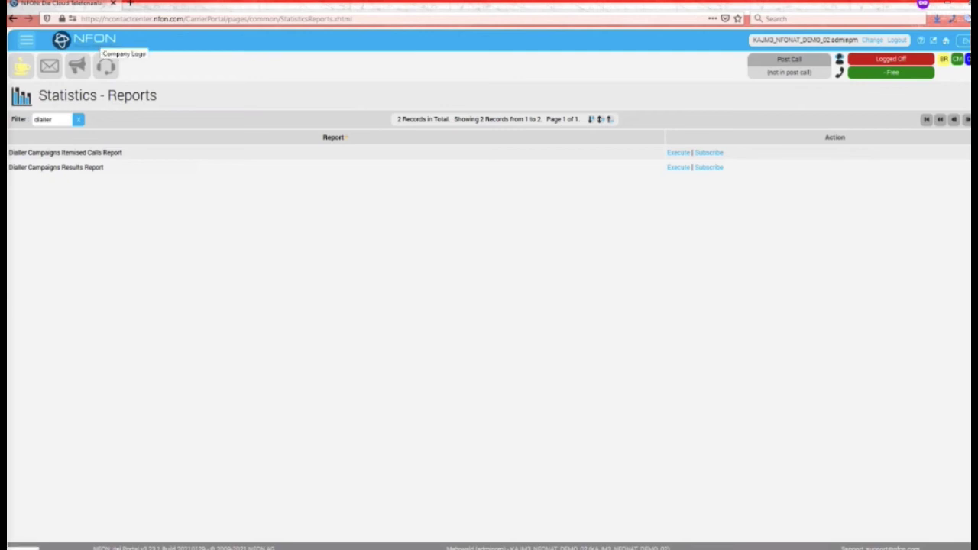
- Set the dialler type of the master campaign Marketing Campaigns to Preview Dialling, save it and return to the portal's home page
left_click(84, 39)
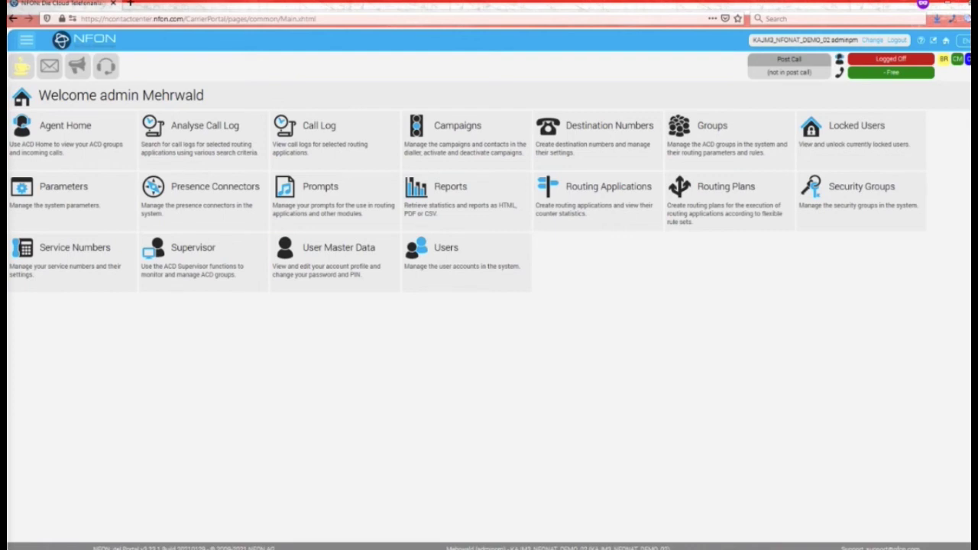
left_click(457, 138)
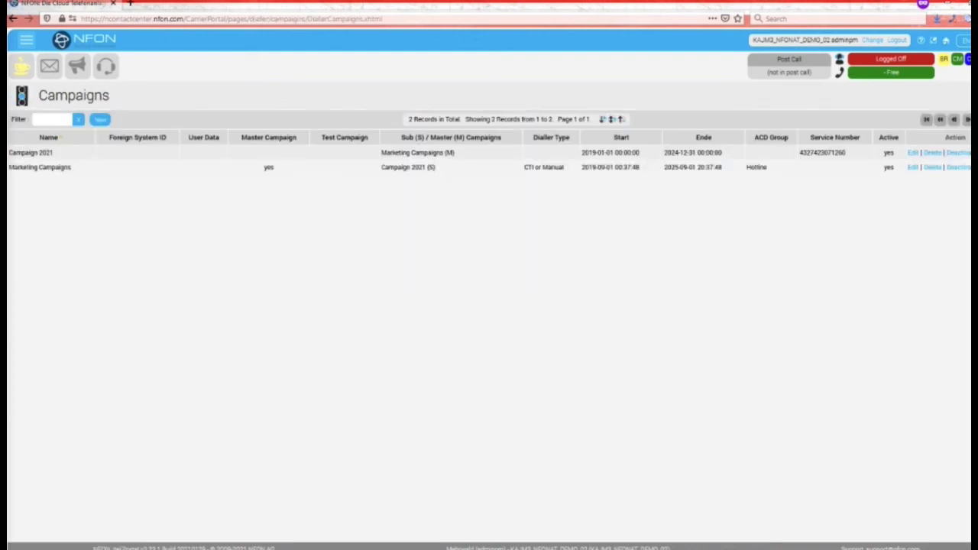
left_click(912, 167)
left_click(96, 117)
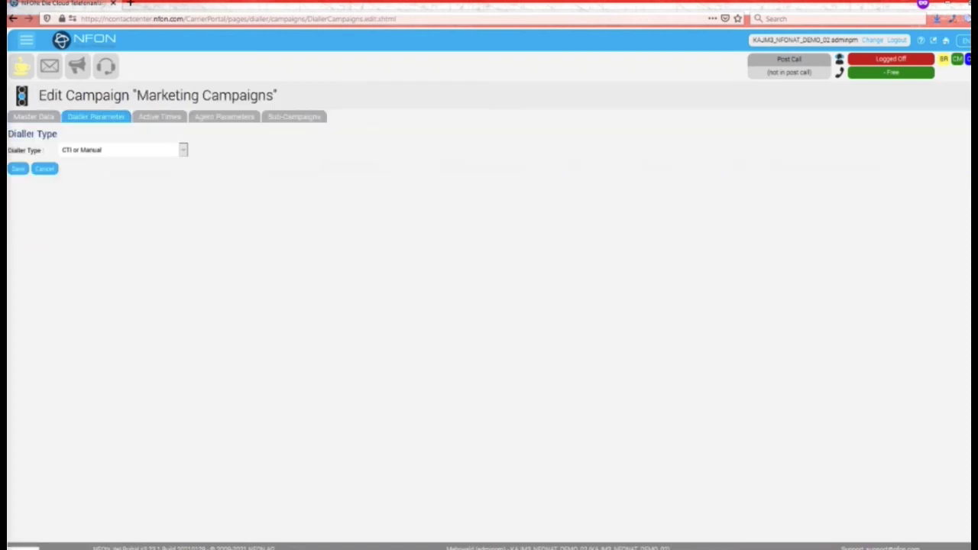
left_click(122, 150)
left_click(84, 201)
left_click(18, 168)
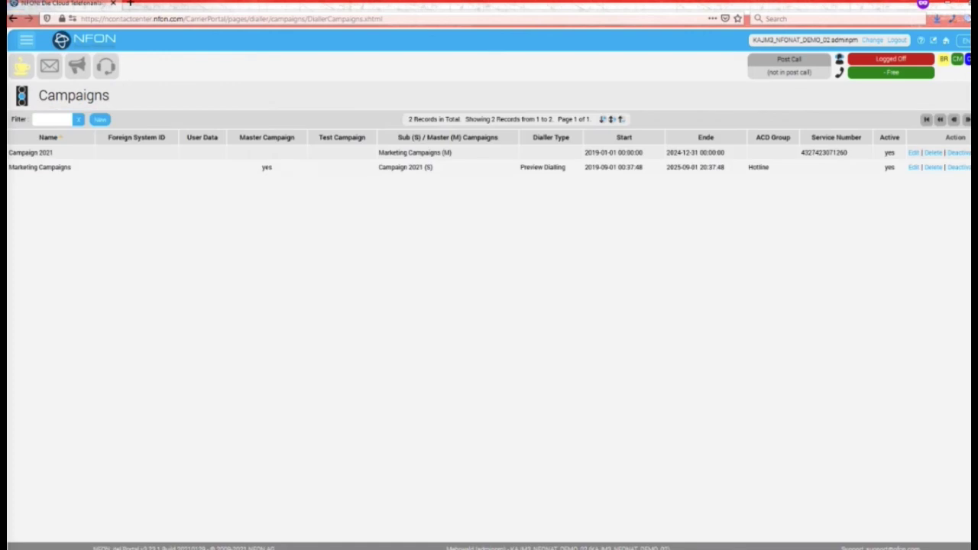
left_click(86, 40)
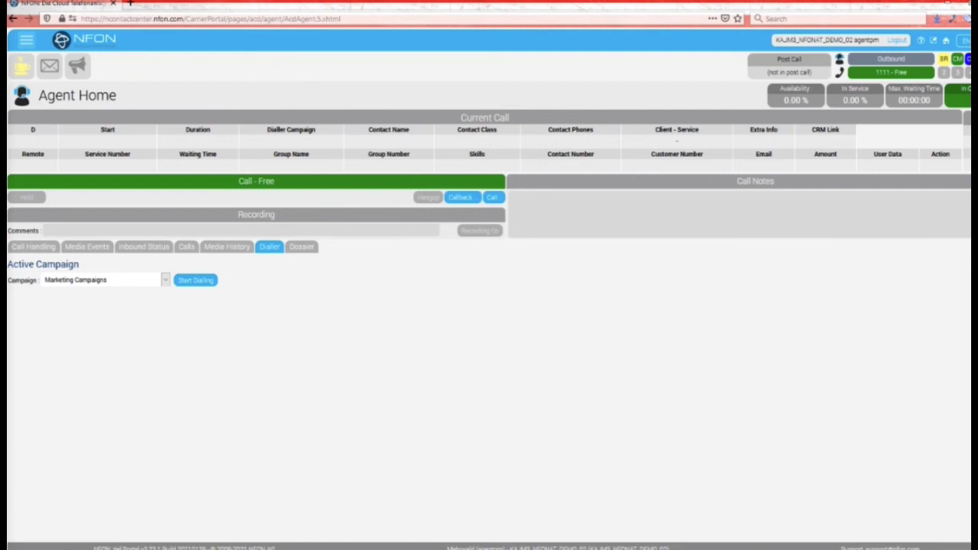
- Start dialling Marketing Campaigns from the agent's home page and highlight the called demo contact's phone number
left_click(196, 280)
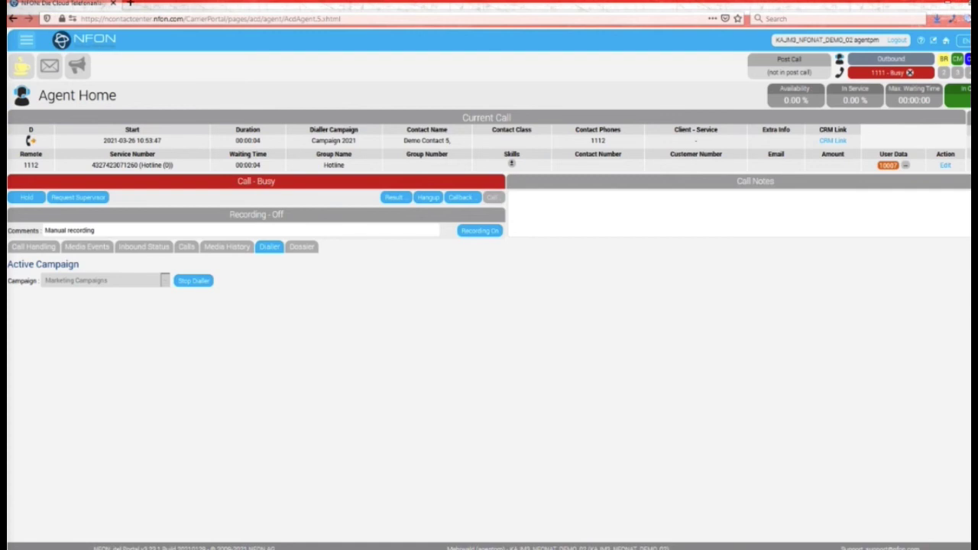
double_click(598, 141)
left_click(598, 141)
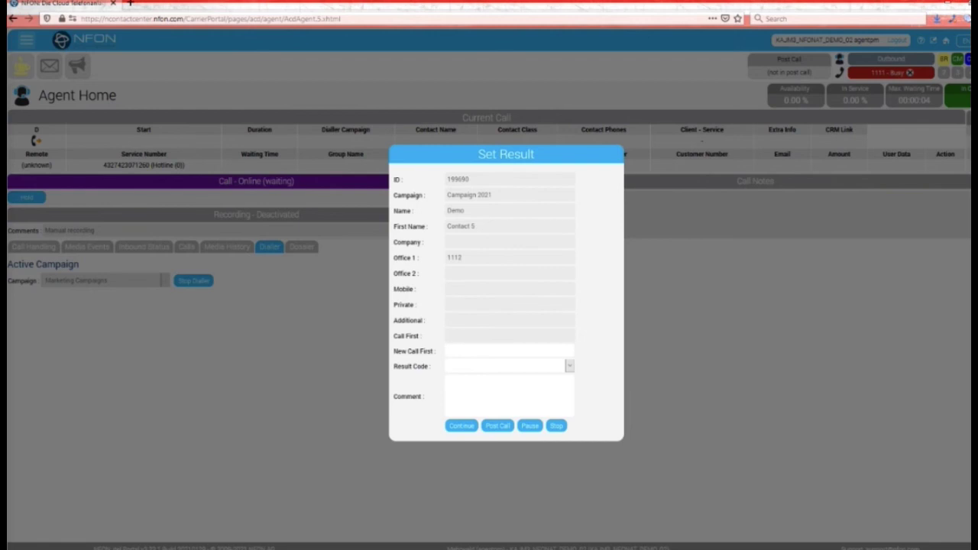
- Save the result code Done for demo contact 5 and let the dialler continue
left_click(569, 367)
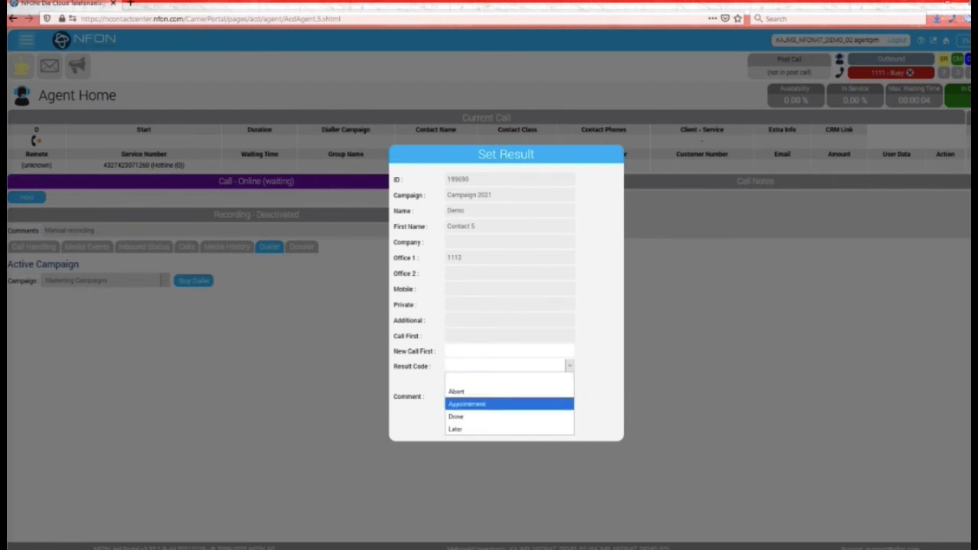
left_click(505, 416)
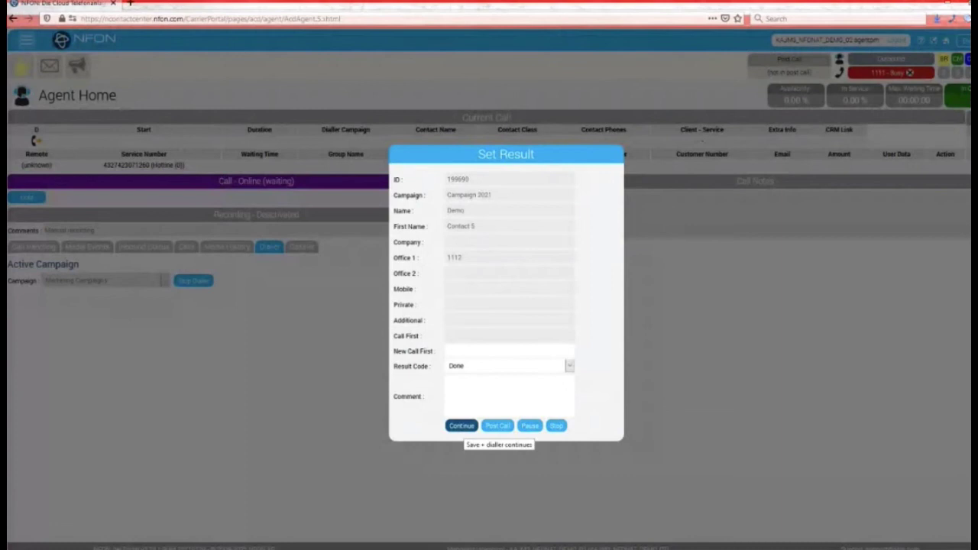
left_click(461, 426)
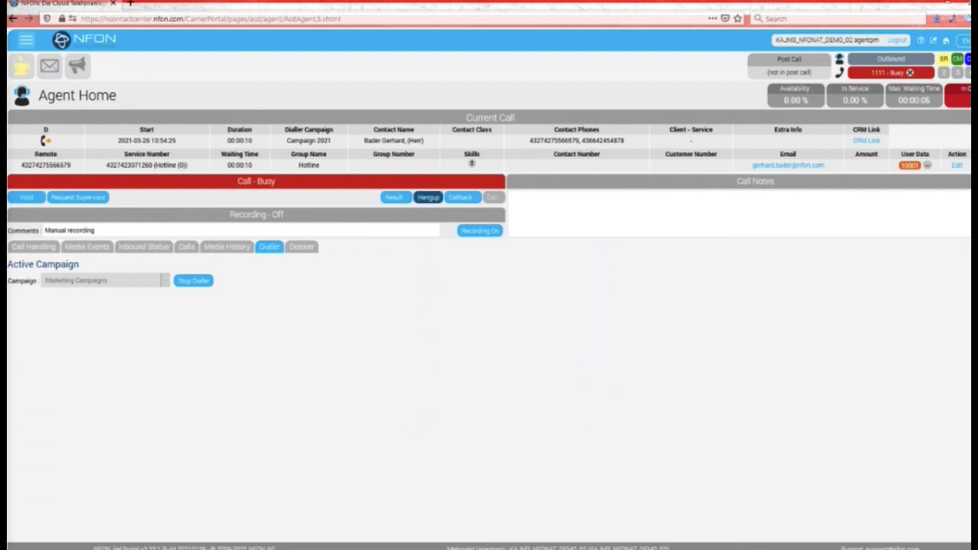
- Hang up the next contact's call, save its result code as Done, and stop the dialler
left_click(428, 197)
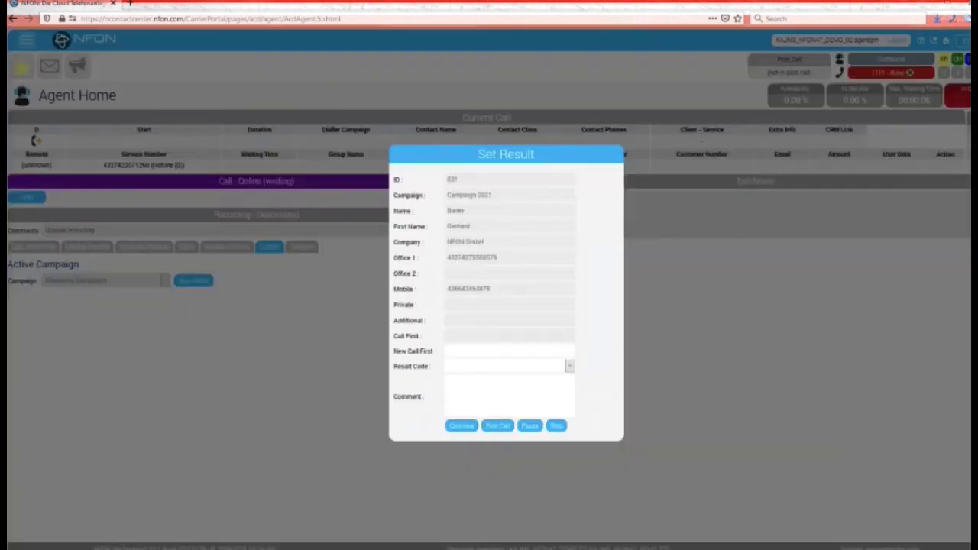
left_click(569, 366)
left_click(457, 416)
left_click(462, 425)
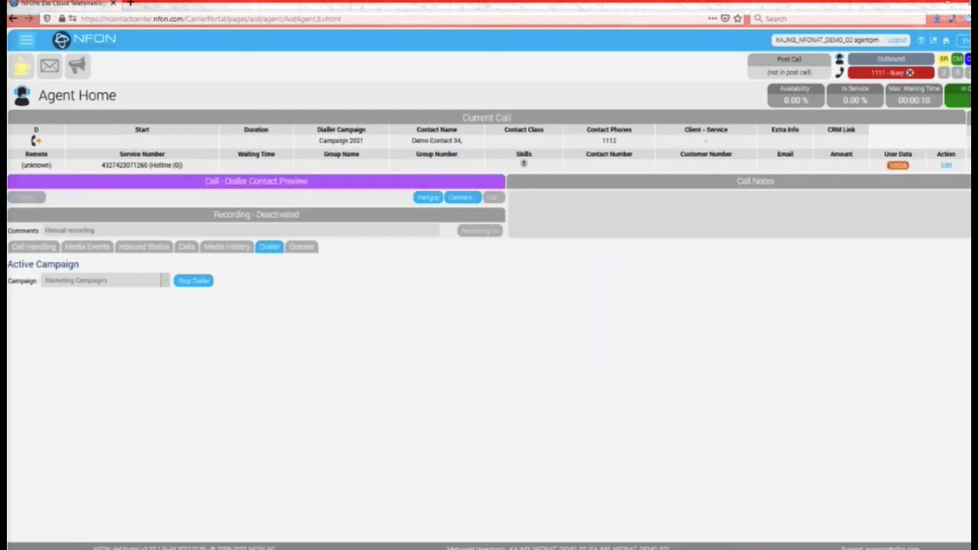
left_click(194, 280)
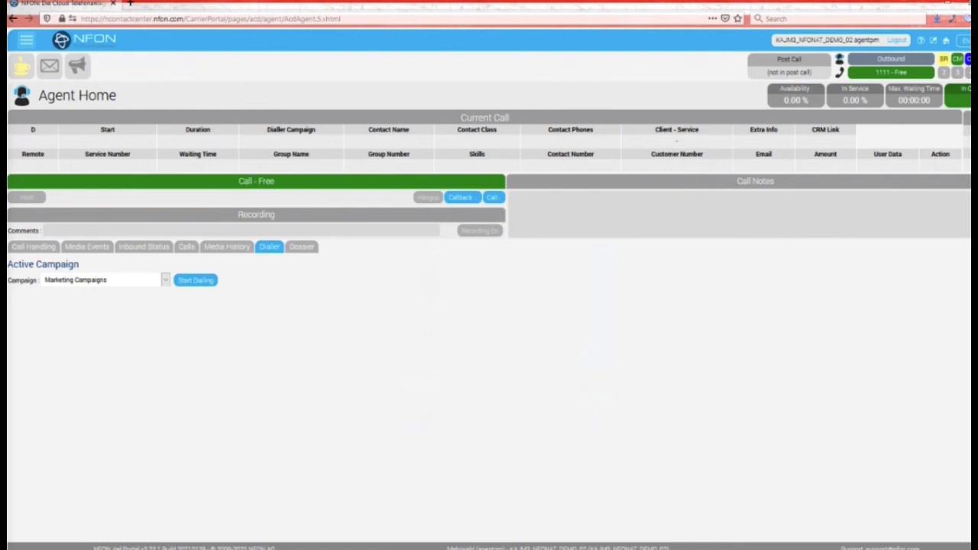
left_click(196, 280)
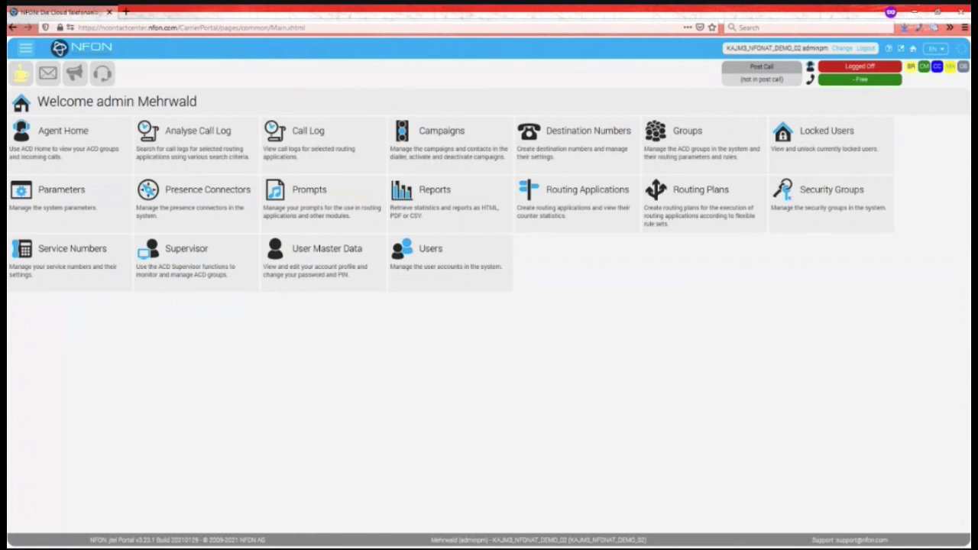
- Open the supervisor view in the admin portal and check the outbound agent's entry in the list of all agents
left_click(196, 262)
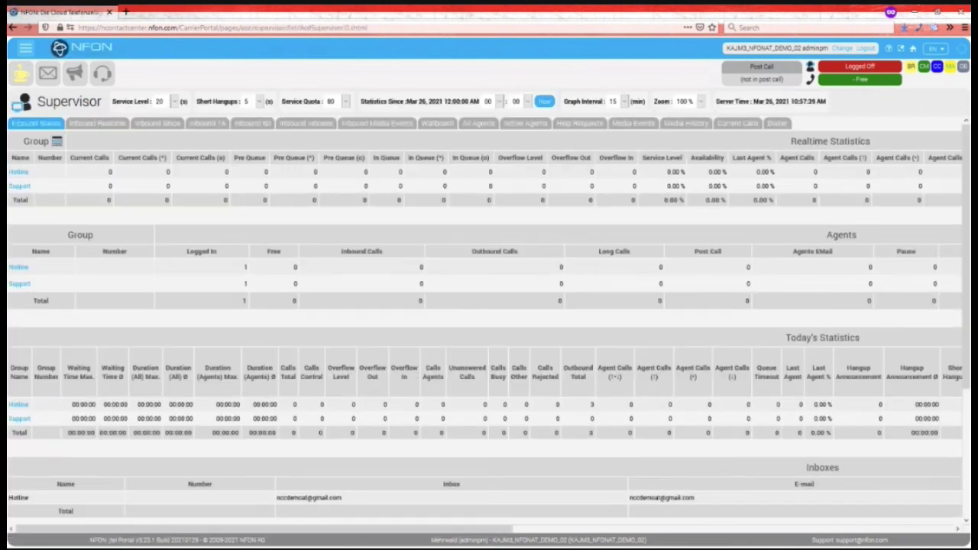
left_click(479, 123)
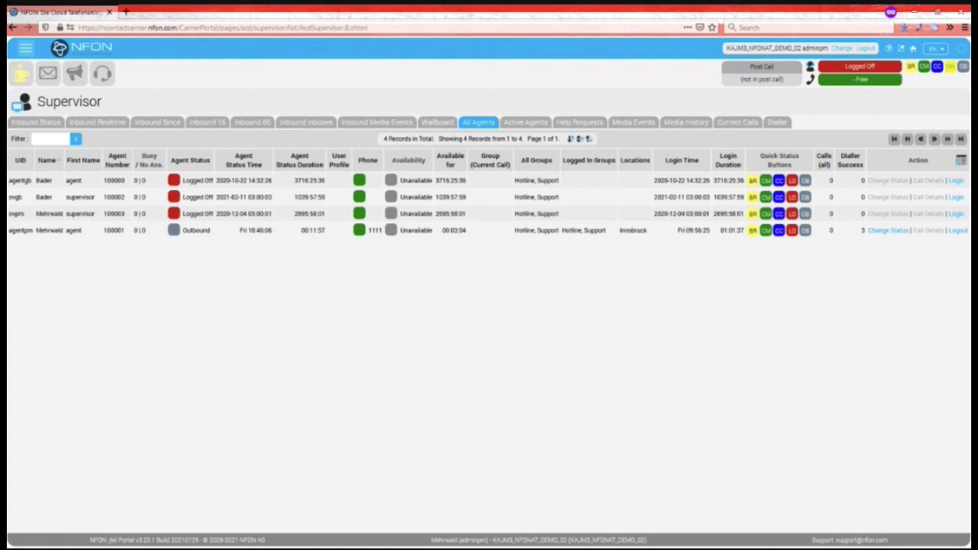
left_click_drag(9, 230, 33, 230)
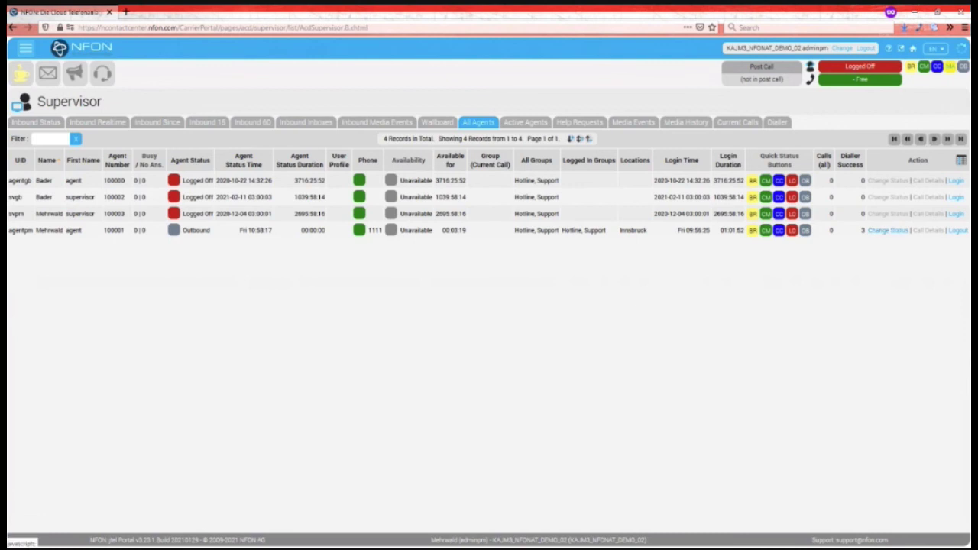
- Change the outbound agent's availability phone number to the second-to-last listed number and save the ACD status
left_click(888, 230)
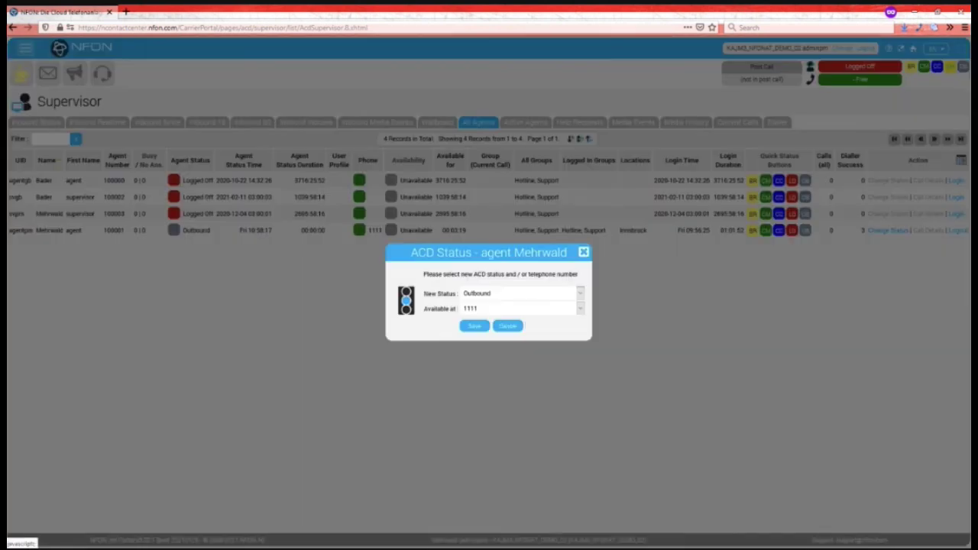
key("alt+Down")
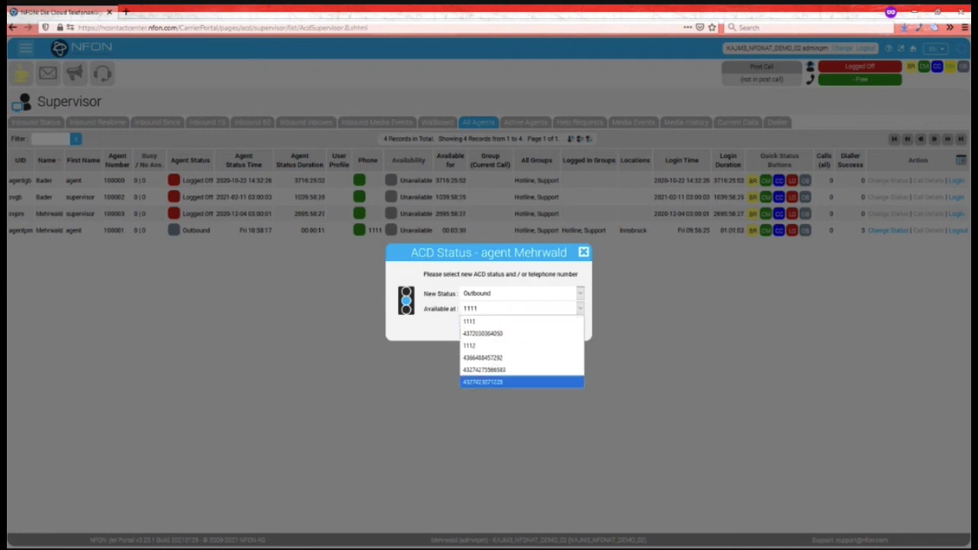
key("Up")
key("Return")
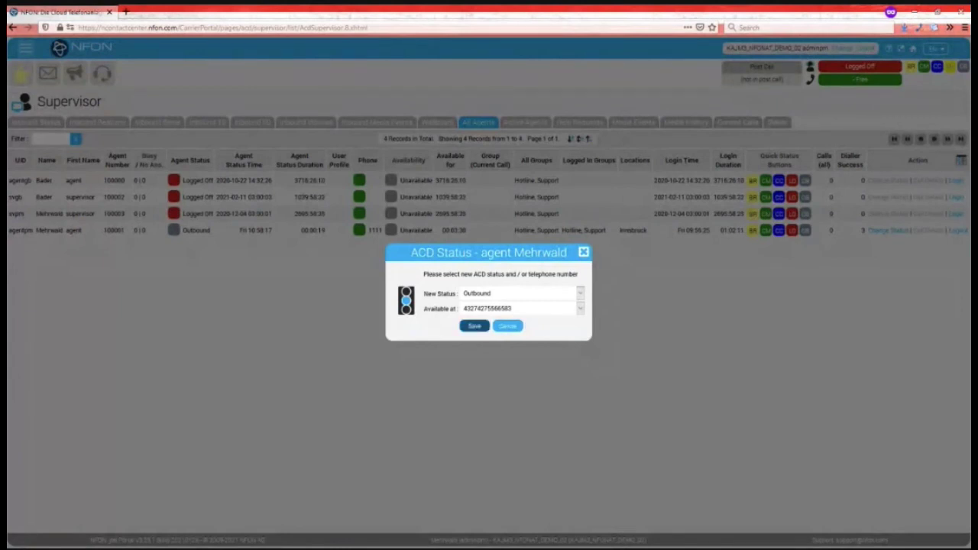
left_click(475, 326)
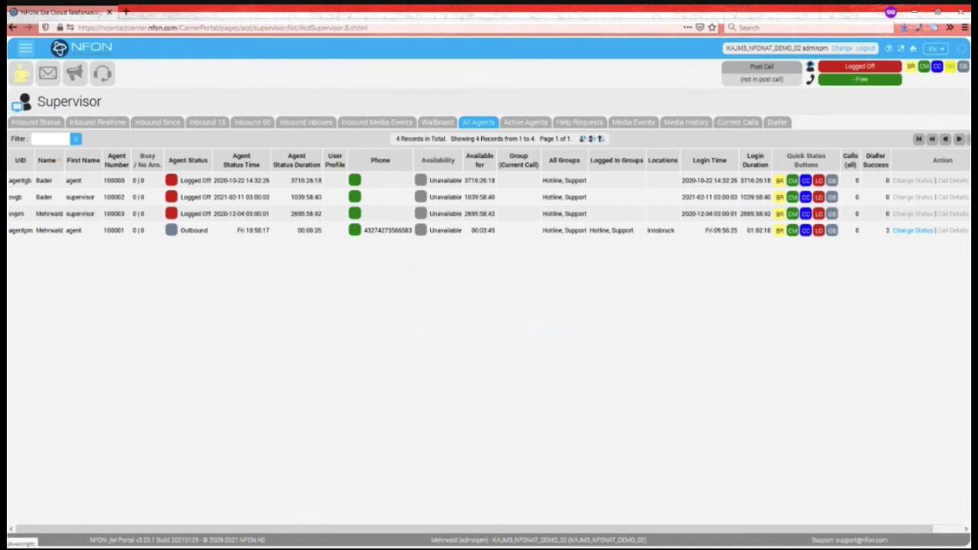
- Open Campaign 2021 for editing from the portal home page and show its contacts
left_click(913, 49)
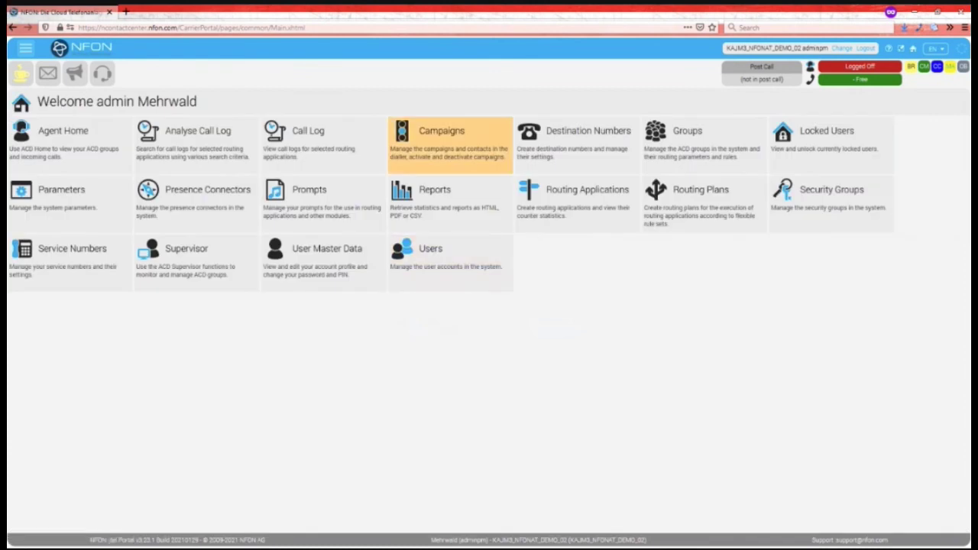
left_click(442, 141)
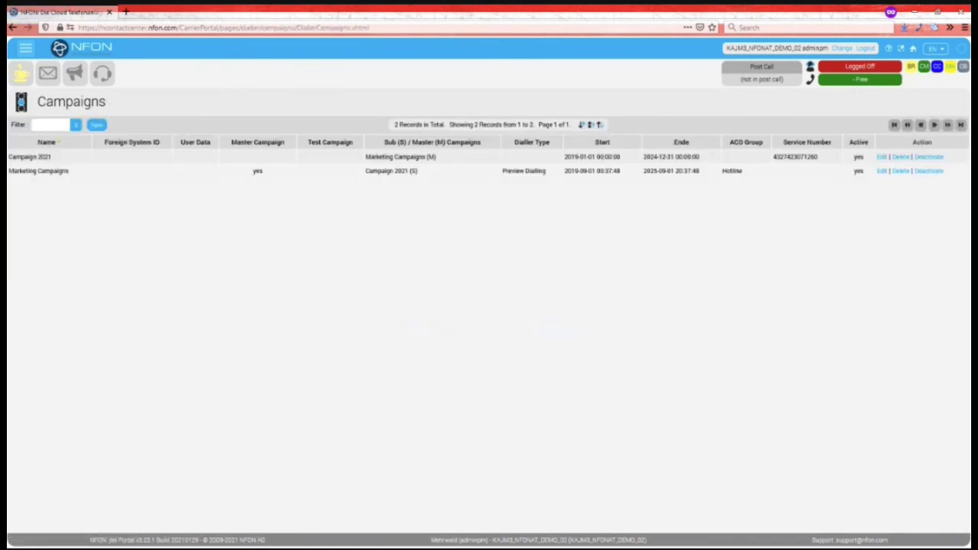
left_click(882, 157)
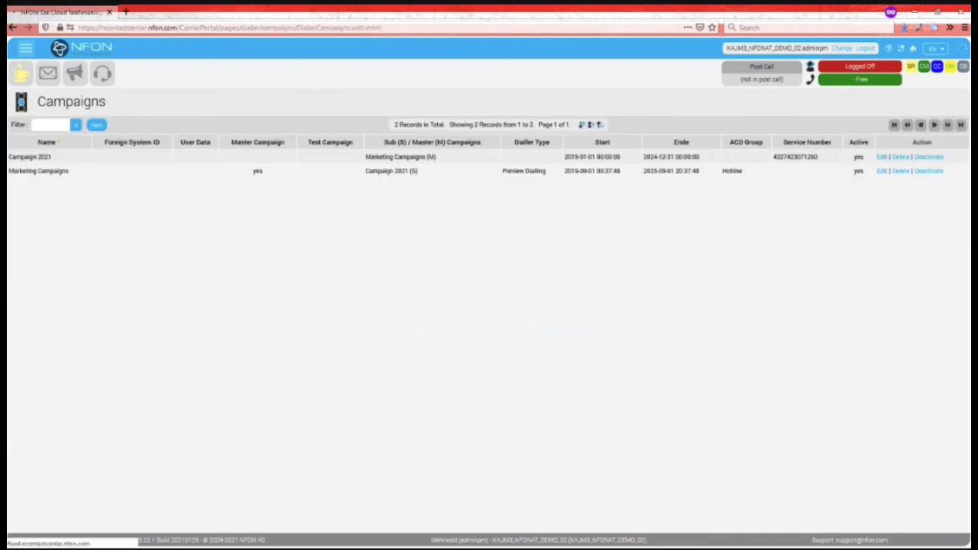
left_click(389, 123)
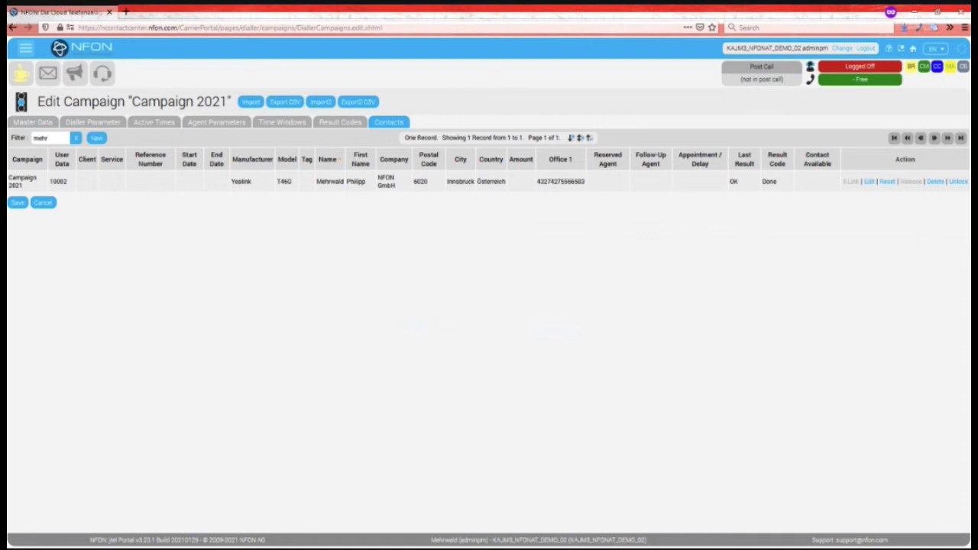
- Export all of the campaign's contacts as a CSV file and open diallerContacts.csv in Excel
left_click(285, 102)
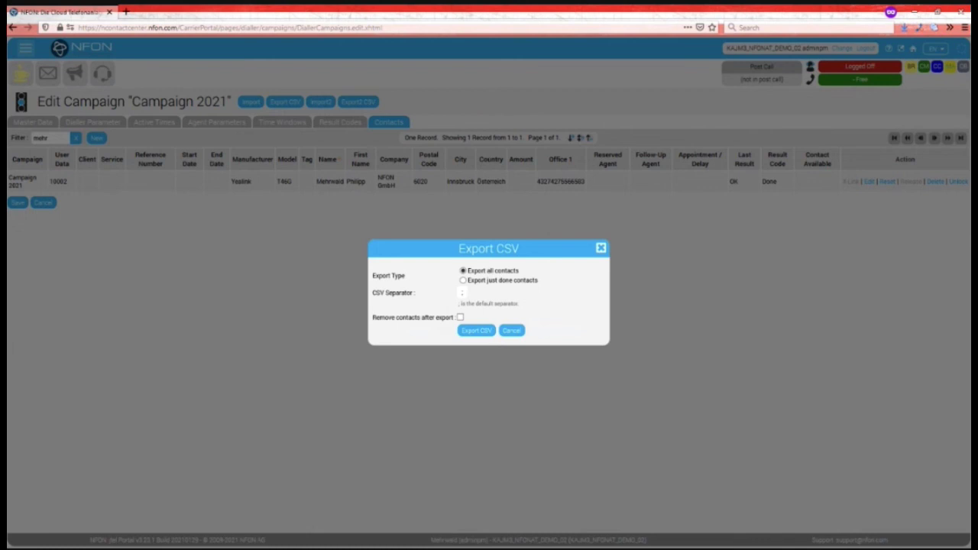
left_click(476, 330)
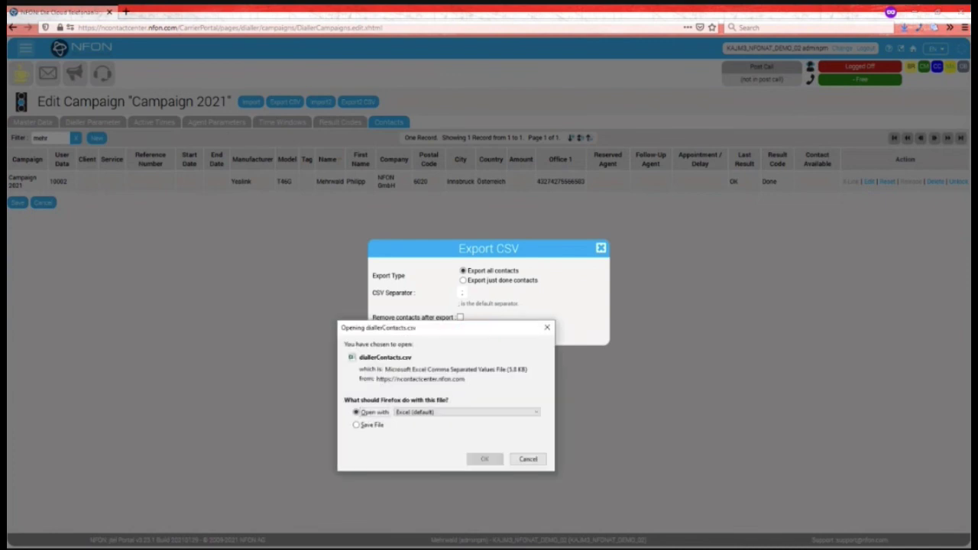
left_click(485, 460)
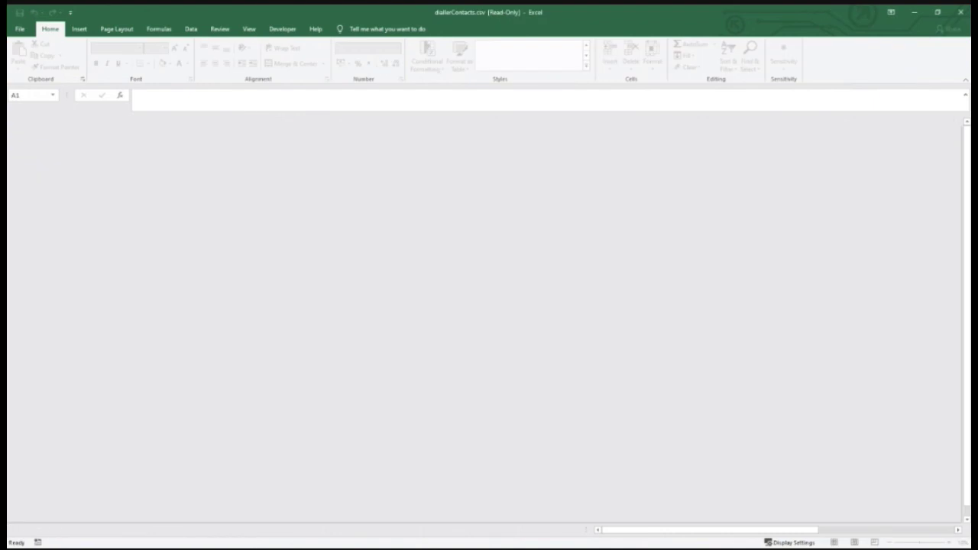
- Widen columns A and C of the exported list and check the record type, campaign and ID of the last contact
left_click_drag(51, 122, 77, 121)
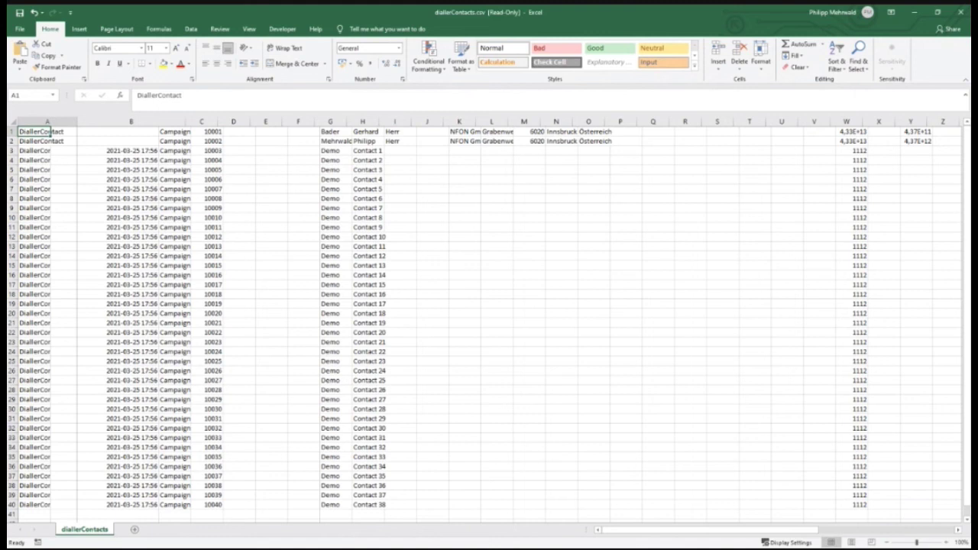
left_click(395, 370)
scroll(489, 321, "down", 5)
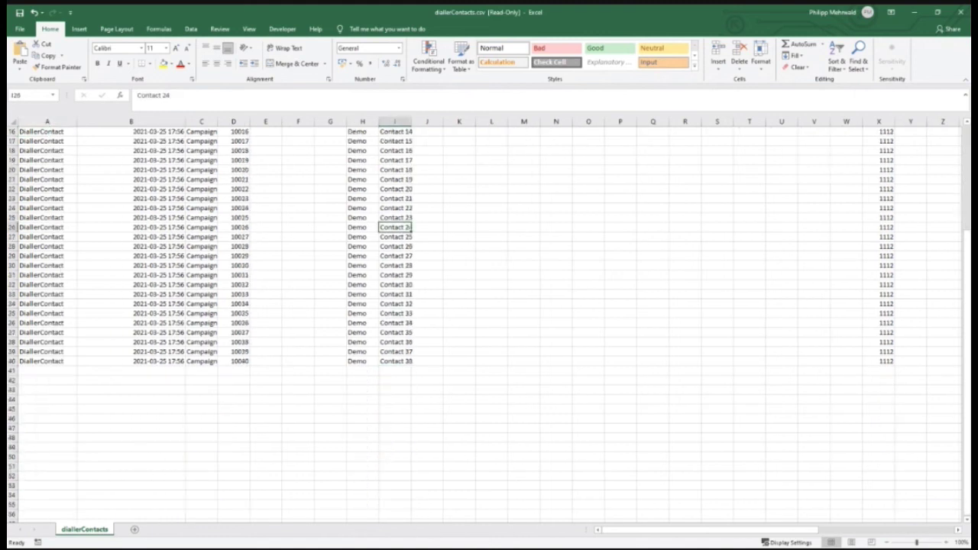
left_click(42, 361)
scroll(489, 321, "up", 1)
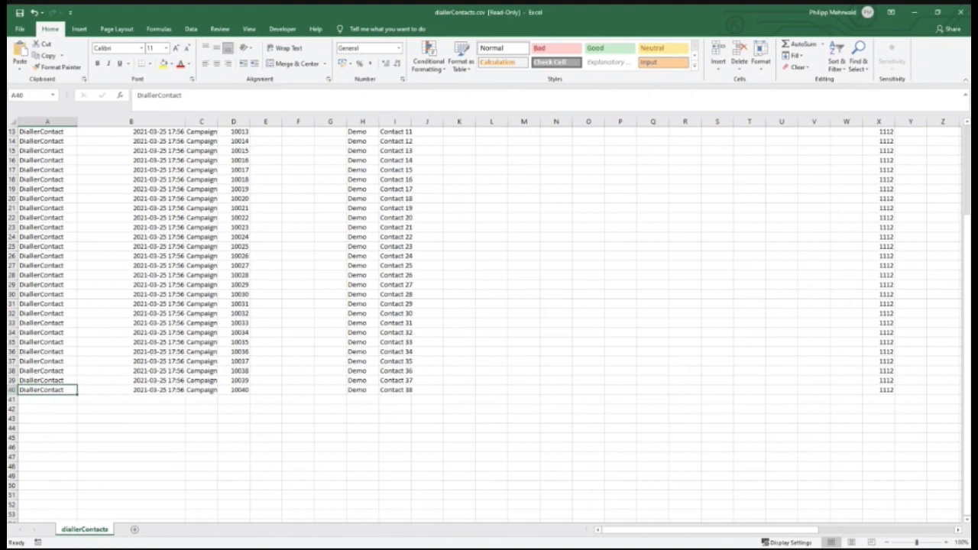
left_click(201, 379)
left_click_drag(218, 121, 240, 122)
left_click(255, 389)
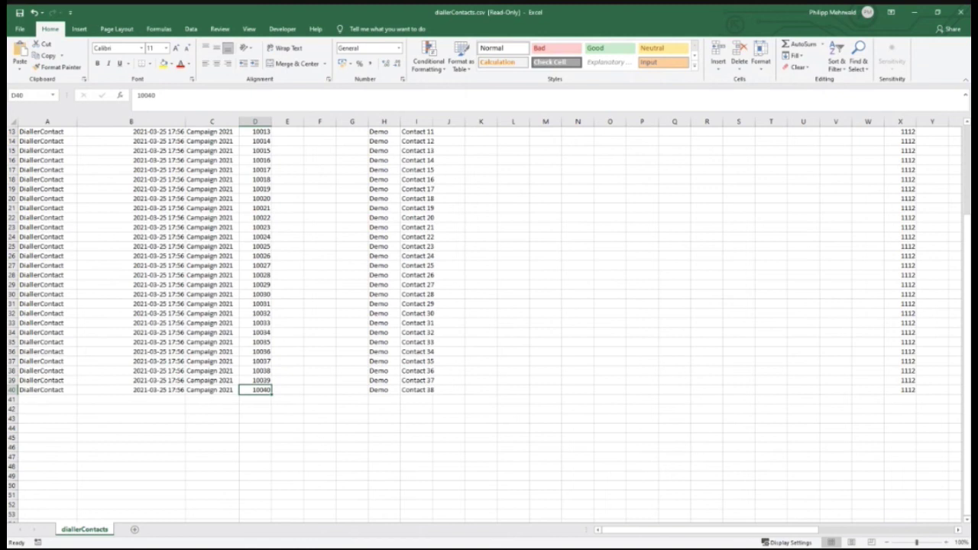
- Move along row 40 to inspect the last contact's name columns
key("Right")
key("Right")
key("Right")
key("Right")
key("Right")
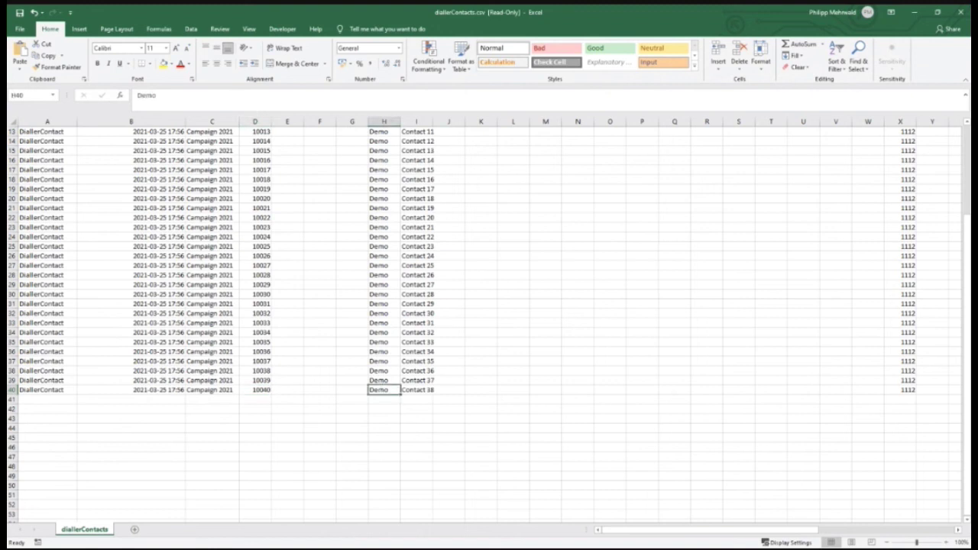
scroll(490, 321, "up", 4)
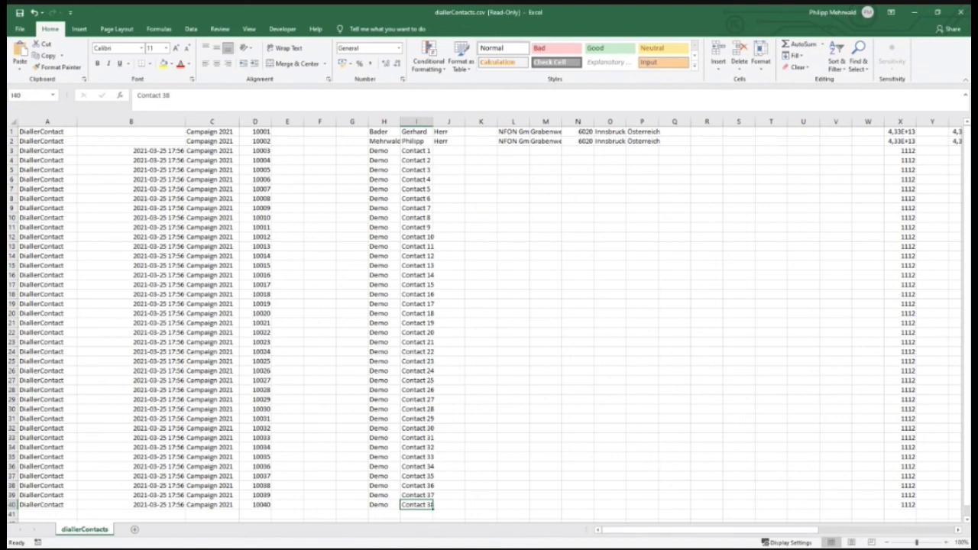
- Select cells X40 to AC40 to inspect the last contact's phone number columns
scroll(489, 321, "right", 6)
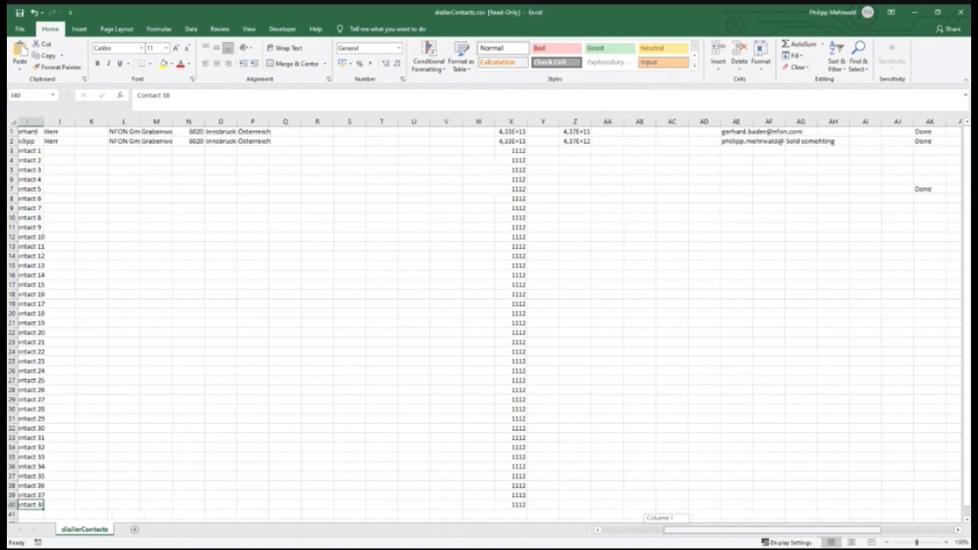
scroll(489, 321, "down", 1)
left_click(389, 476)
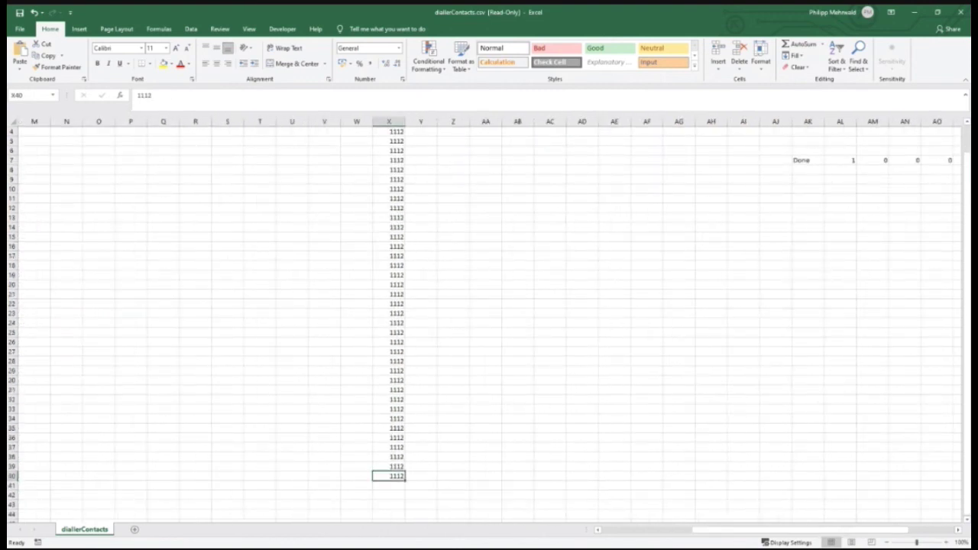
key("shift+Right")
key("shift+Right")
key("shift+Right")
key("shift+Right")
key("shift+Right")
scroll(489, 321, "up", 1)
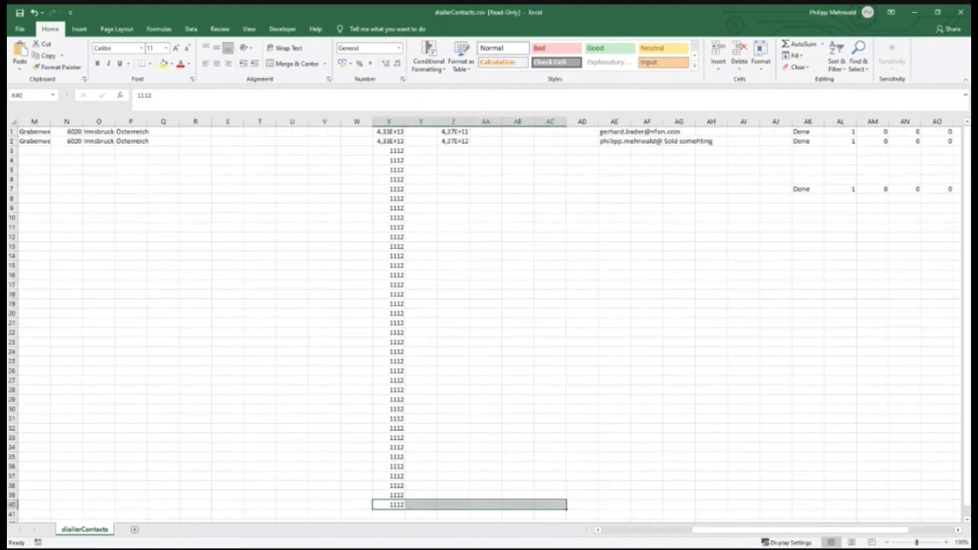
- Check the first two contacts' result codes and widen column AF to read the e-mail and comment entries
left_click(808, 132)
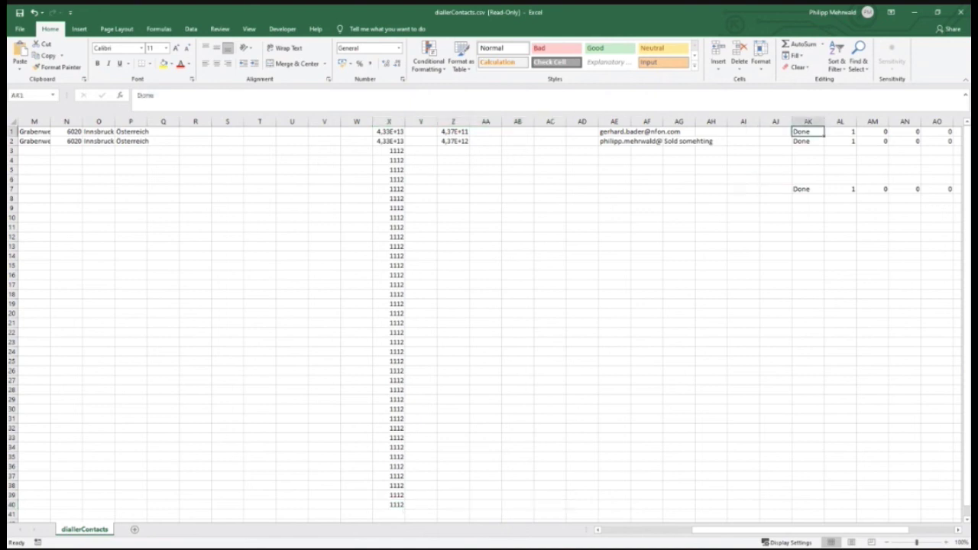
left_click(679, 141)
left_click_drag(662, 122, 761, 121)
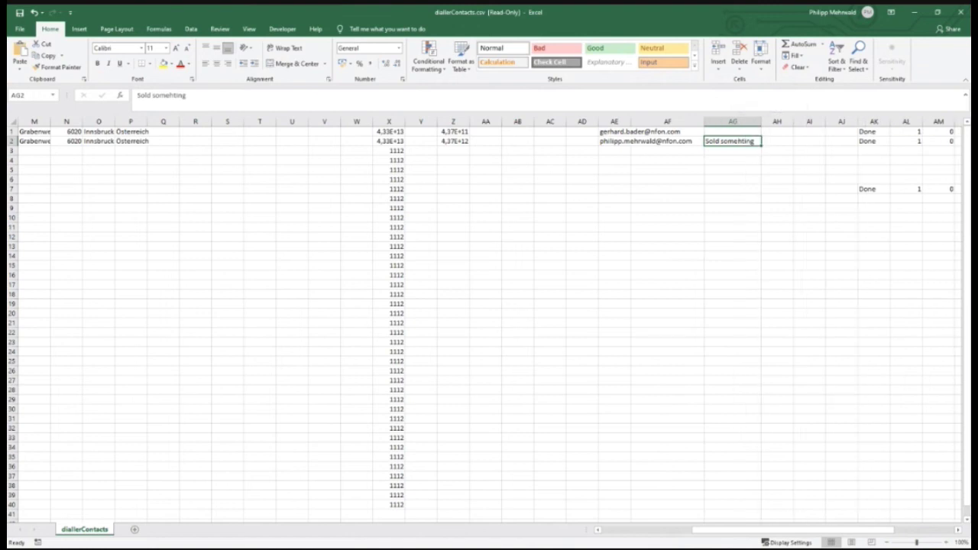
left_click(874, 141)
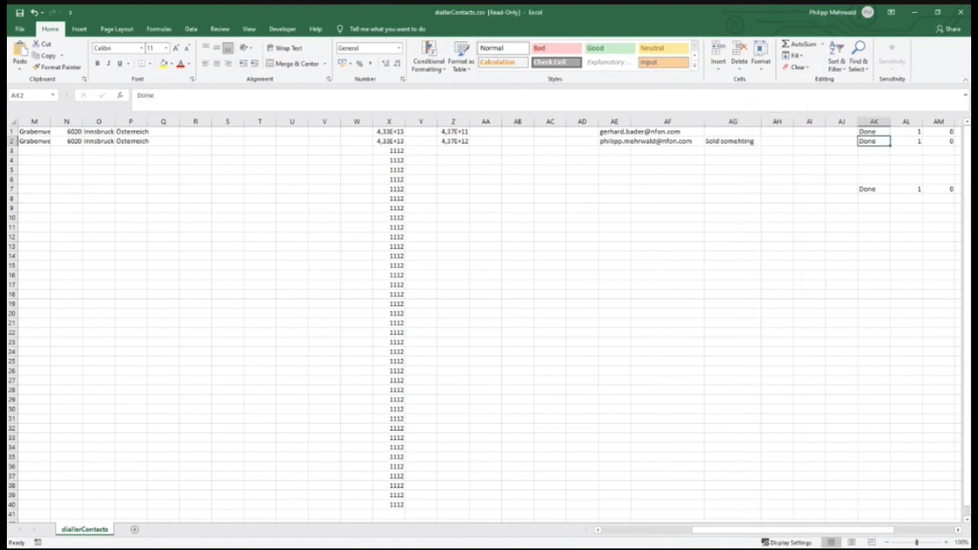
- Inspect the first empty row below the contact list, dismiss the calendar reminder window, and close diallerContacts.csv
left_click_drag(856, 531, 757, 530)
scroll(489, 321, "down", 4)
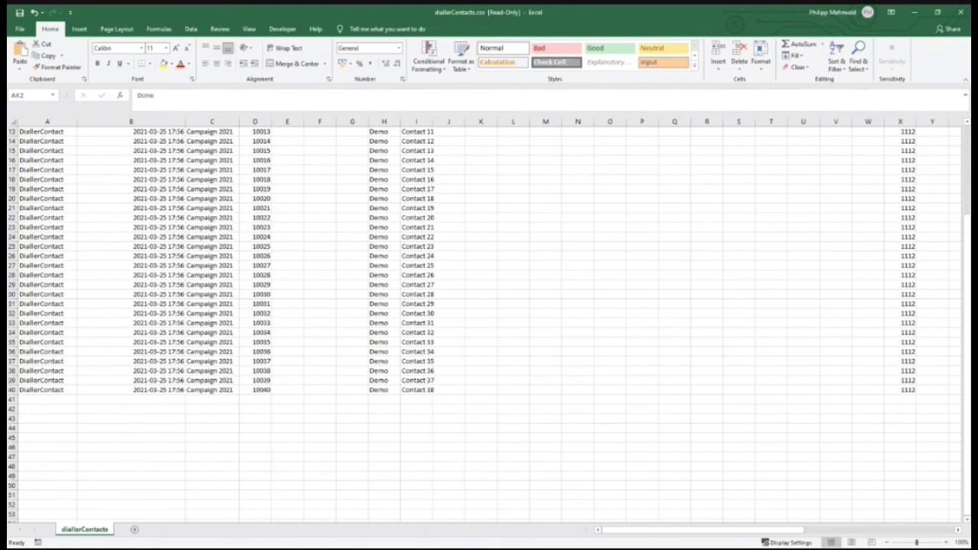
left_click(353, 419)
left_click(48, 400)
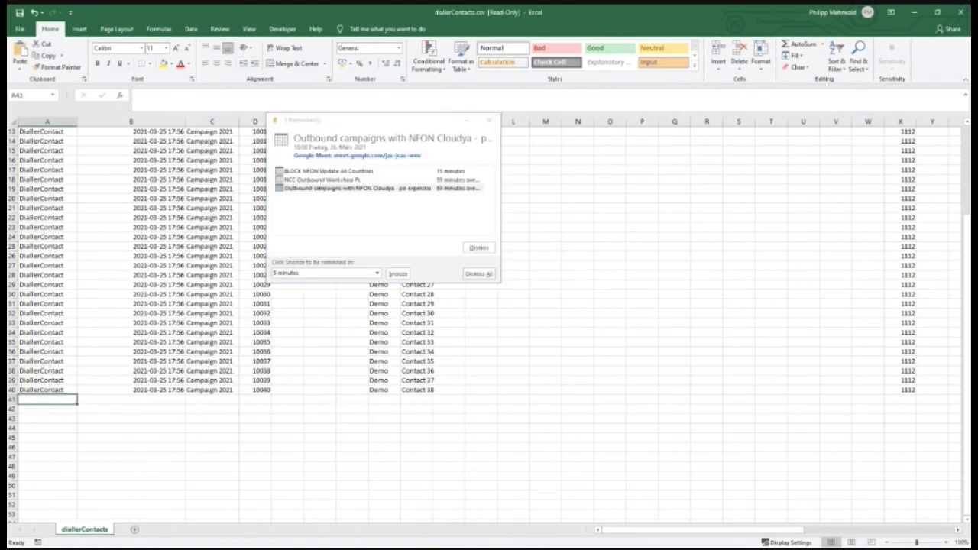
left_click(466, 120)
left_click(177, 371)
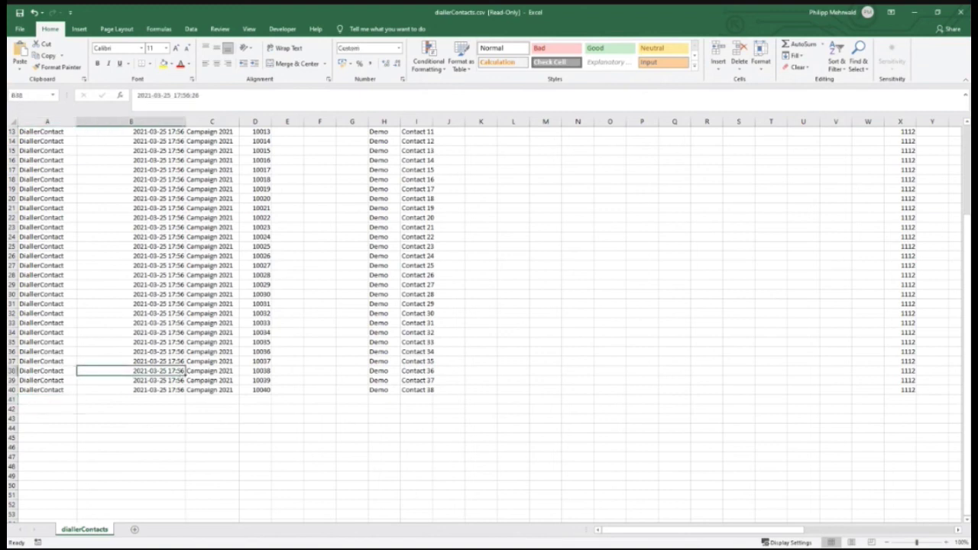
left_click(47, 399)
left_click(961, 12)
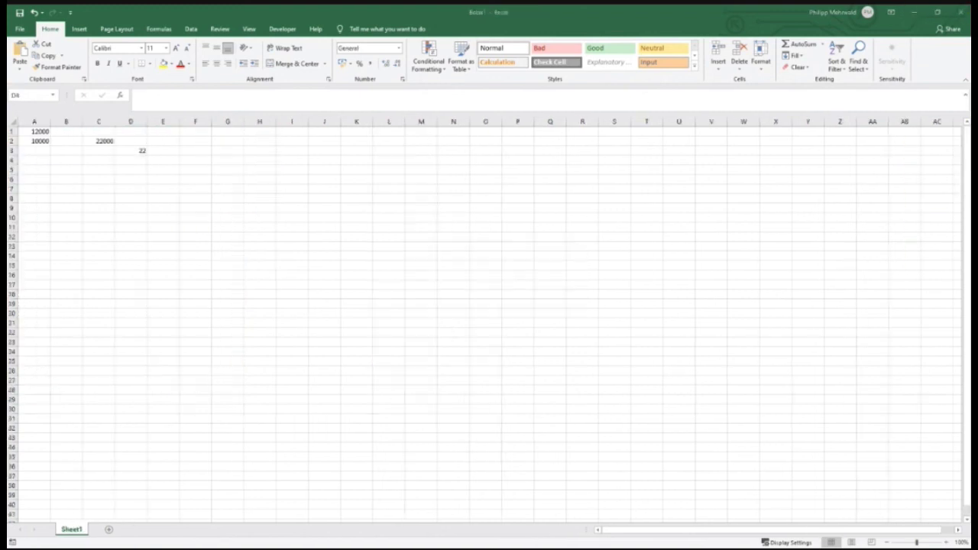
left_click(130, 160)
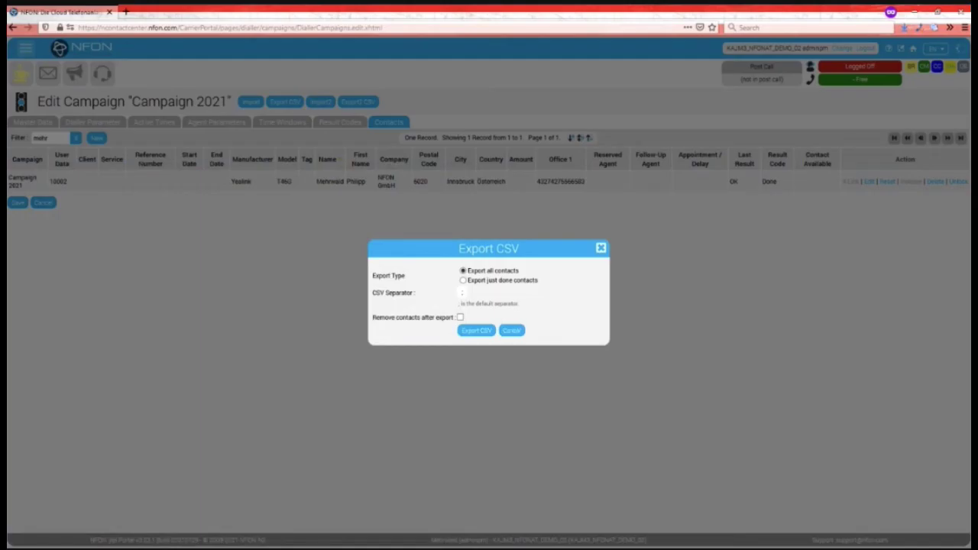
- Try to import diallerContacts.csv from the desktop into the campaign with overwriting of duplicates enabled, and leave the import page
left_click(476, 330)
left_click(251, 101)
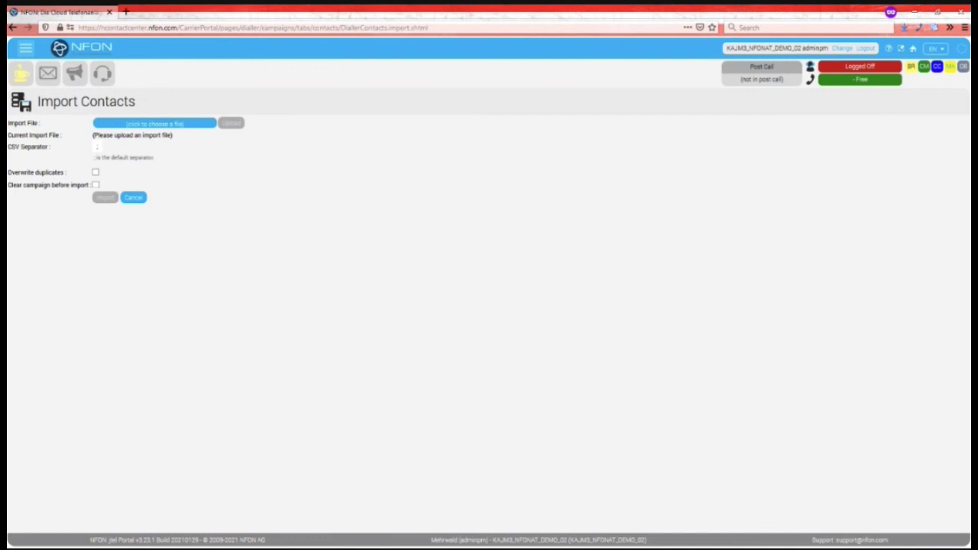
left_click(155, 123)
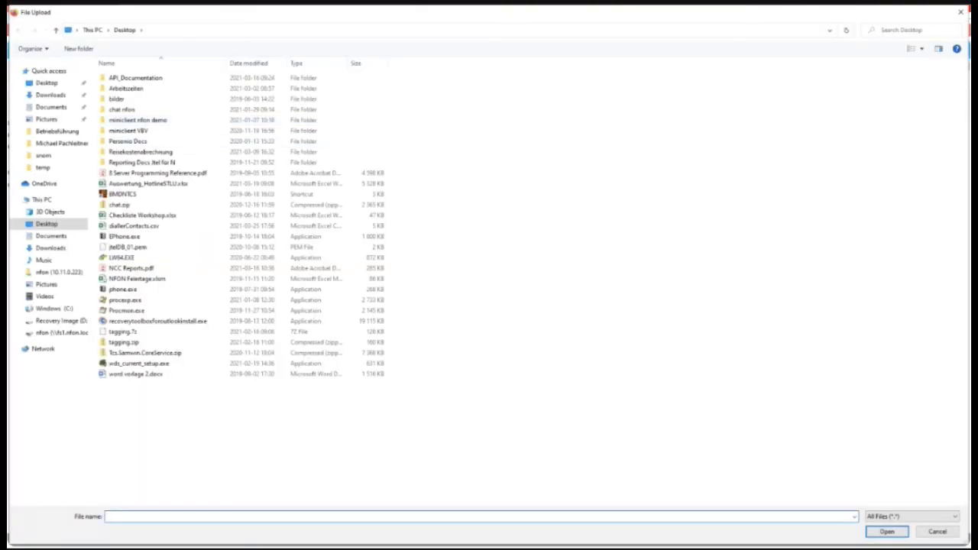
double_click(134, 225)
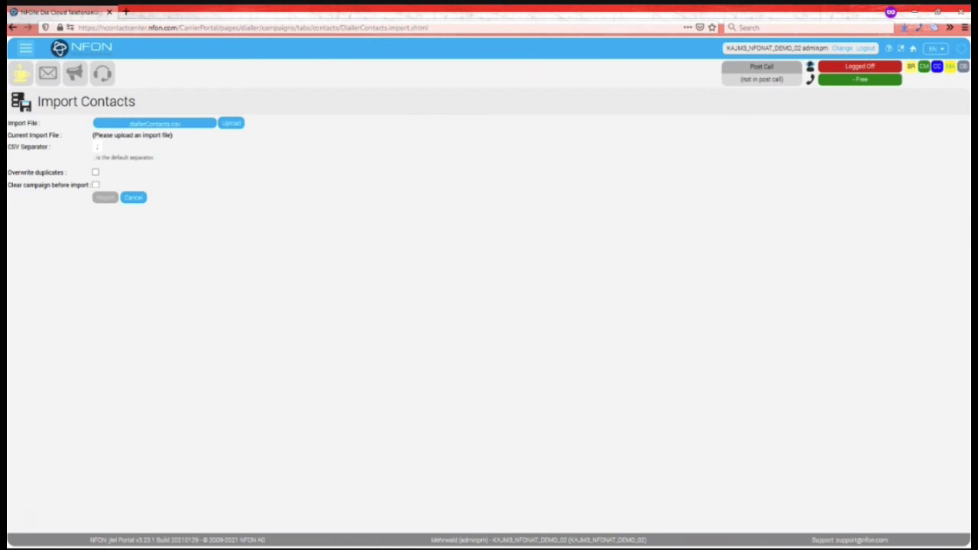
left_click(96, 172)
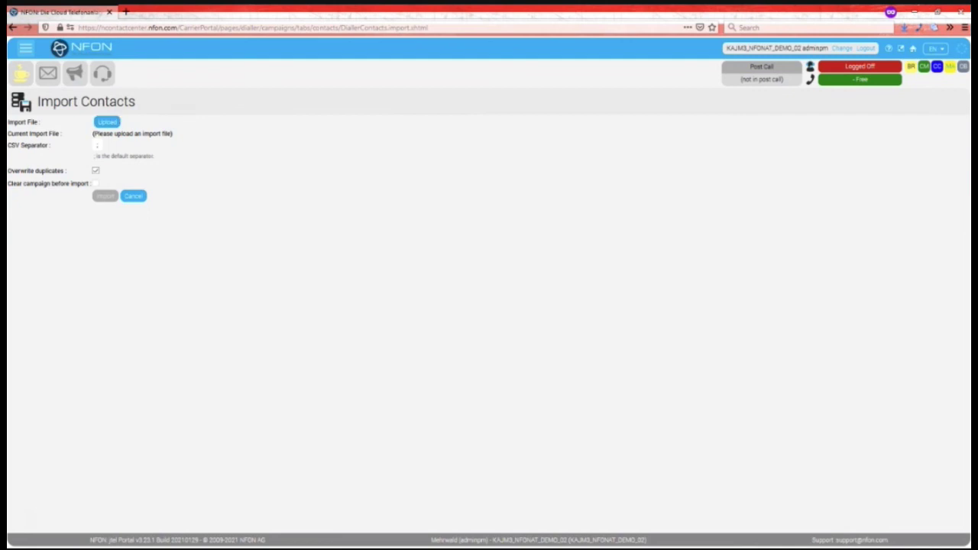
left_click(133, 196)
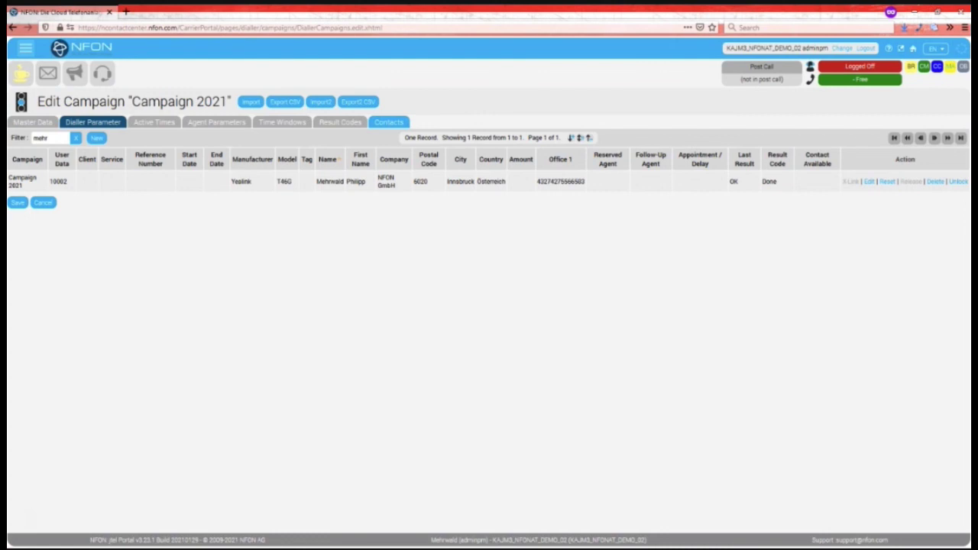
- Upload diallerContacts.csv again and import its contacts into Campaign 2021, acknowledging the import
left_click(251, 102)
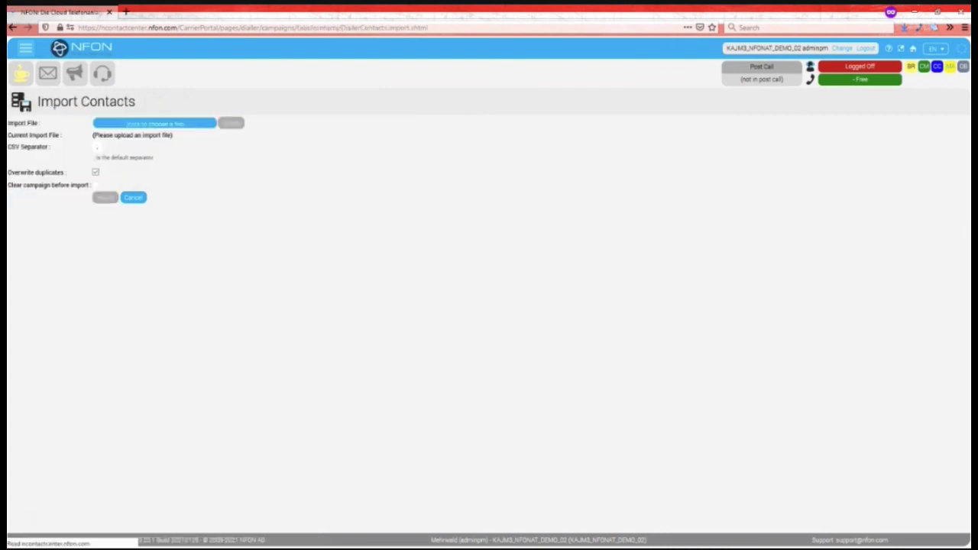
left_click(153, 123)
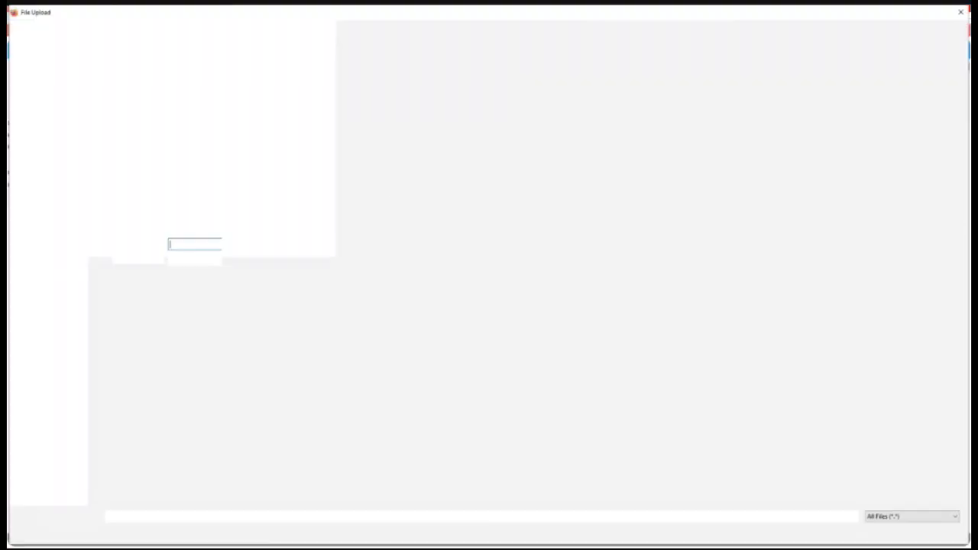
left_click(134, 226)
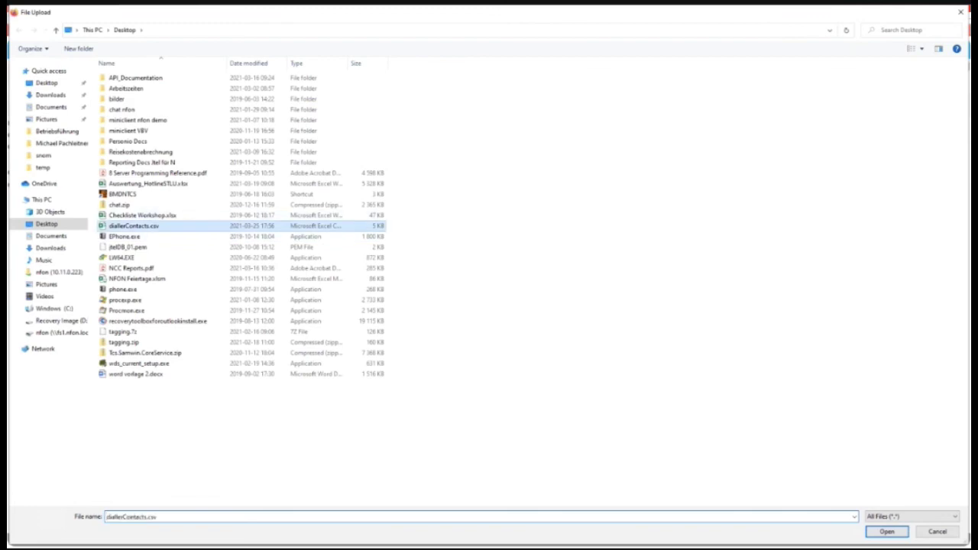
key("Return")
left_click(105, 198)
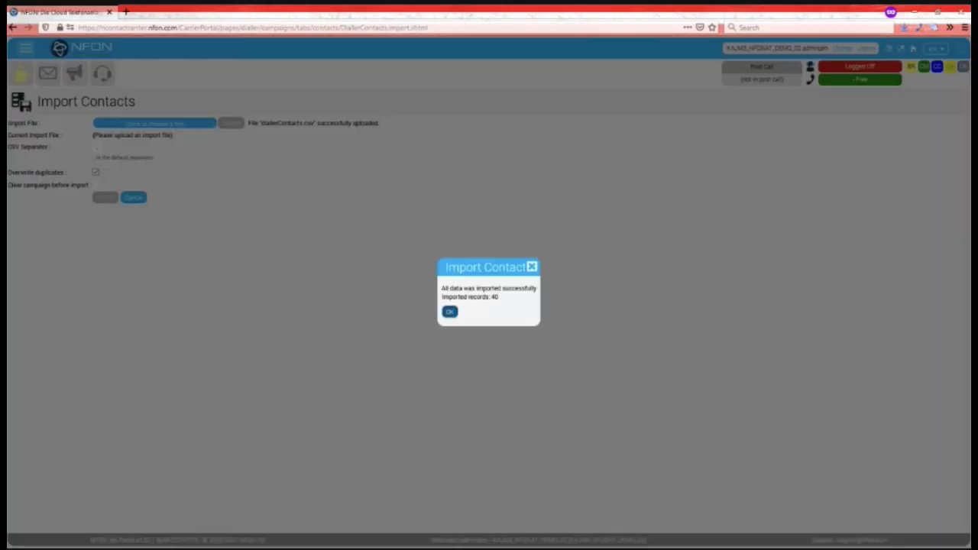
left_click(449, 312)
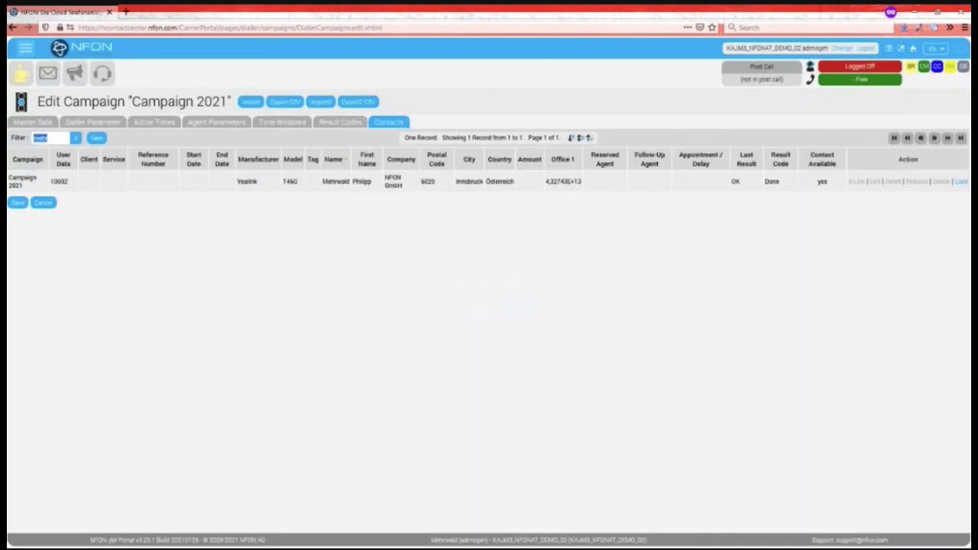
- Clear the contact filter and look through the campaign's full contact list
key("BackSpace")
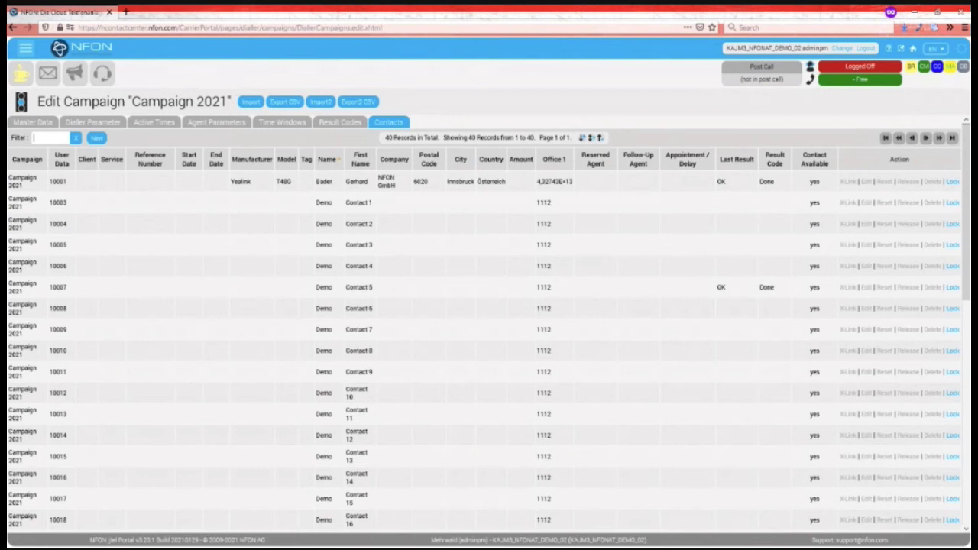
scroll(489, 324, "down", 5)
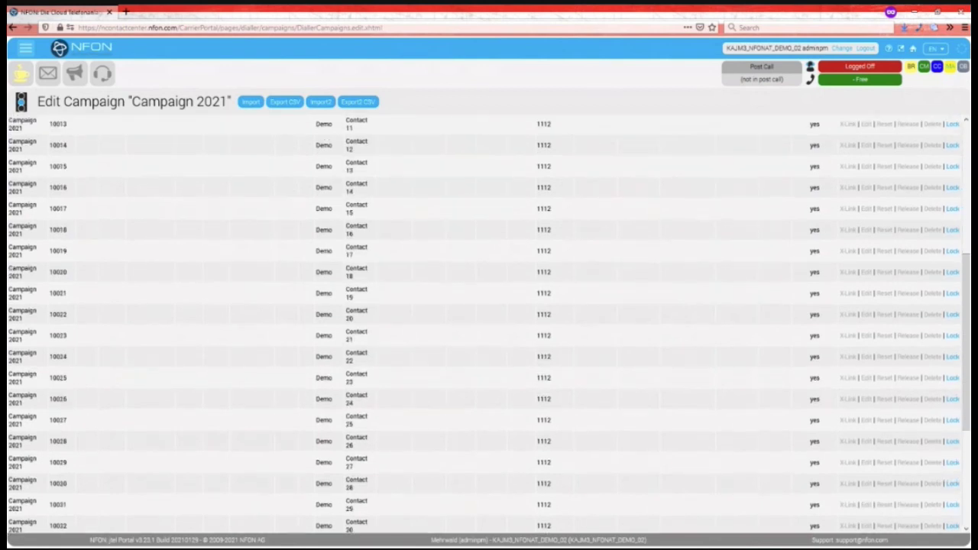